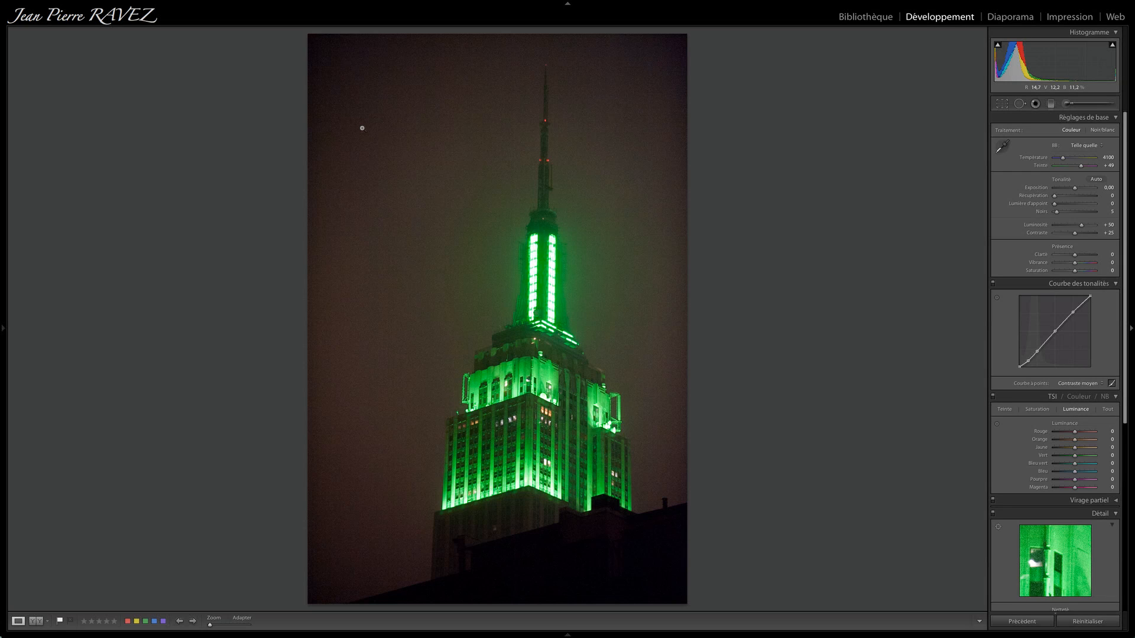
# Step: Straighten the photo to an angle of −1.56 by aligning it with the building's vertical corner, and apply the crop
pyautogui.press('i')
pyautogui.click(428, 332)
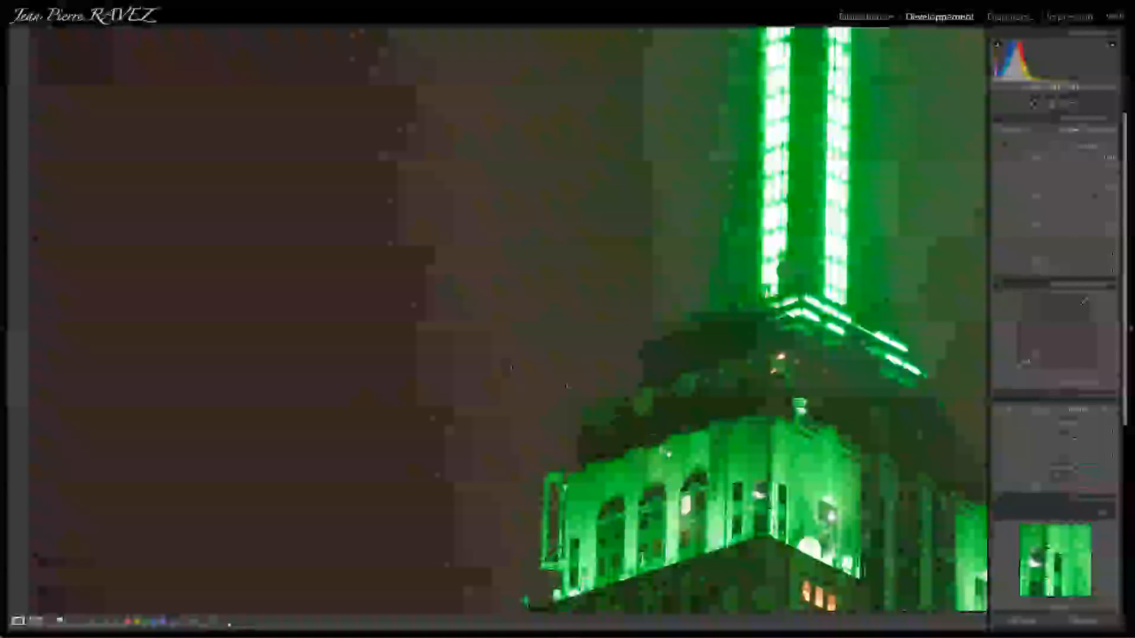
pyautogui.moveTo(506, 367); pyautogui.dragTo(206, 504)
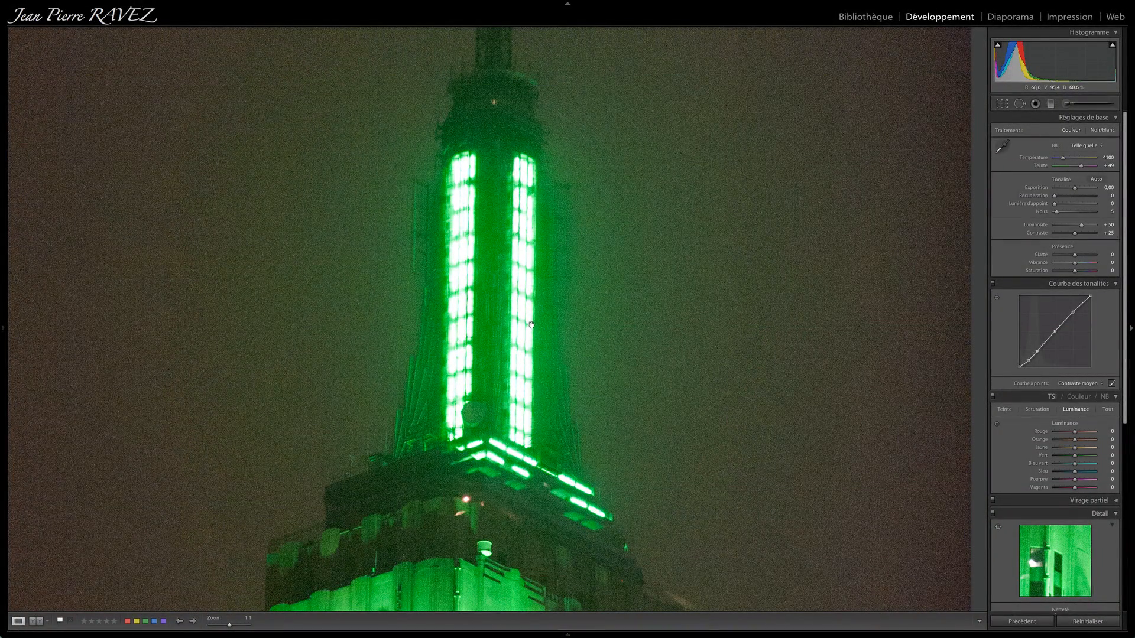
pyautogui.click(530, 325)
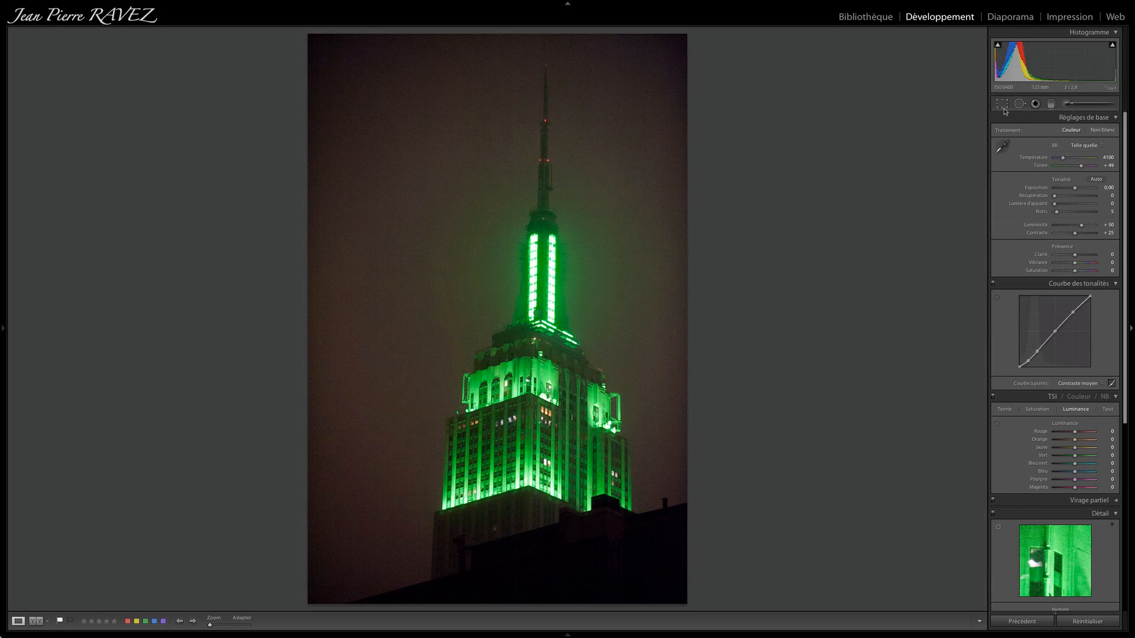
pyautogui.click(842, 278)
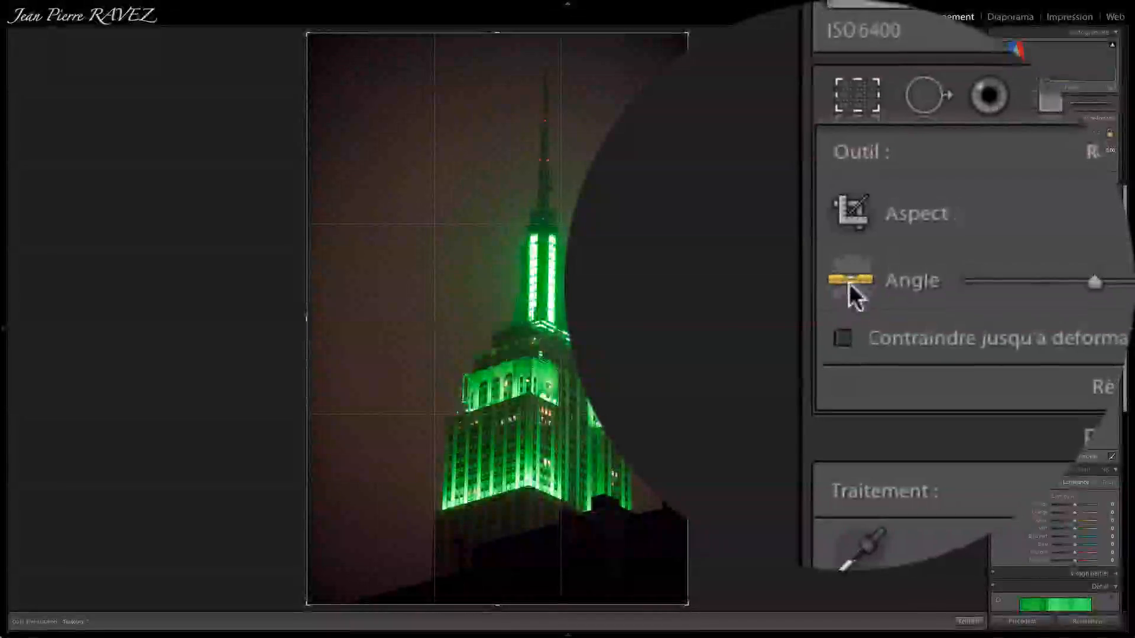
pyautogui.click(851, 285)
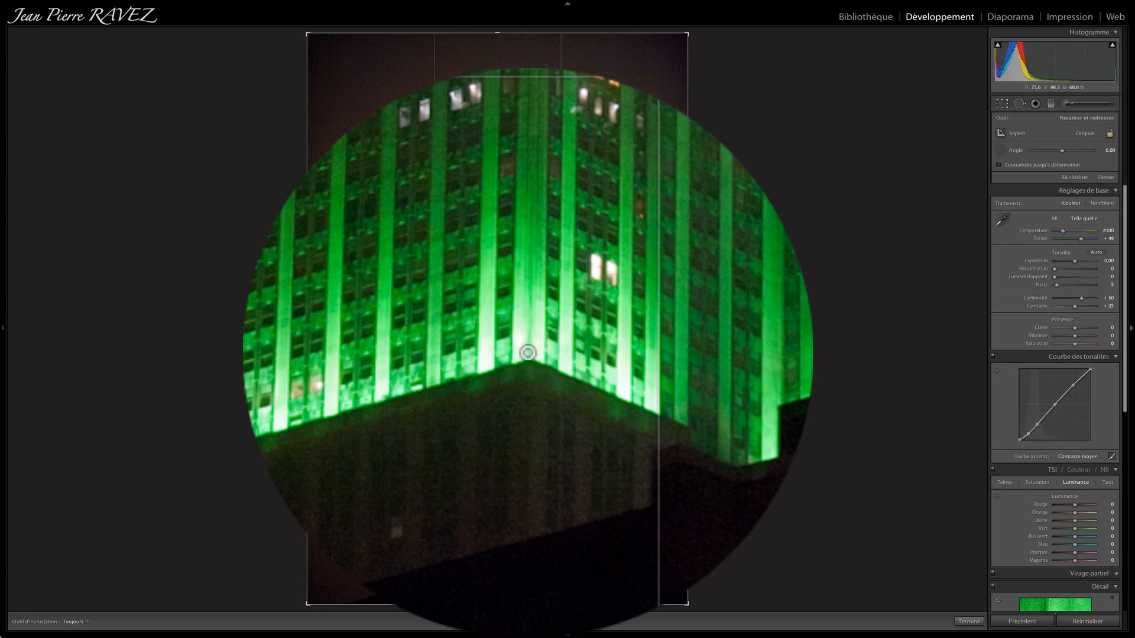
pyautogui.moveTo(524, 394); pyautogui.dragTo(523, 636)
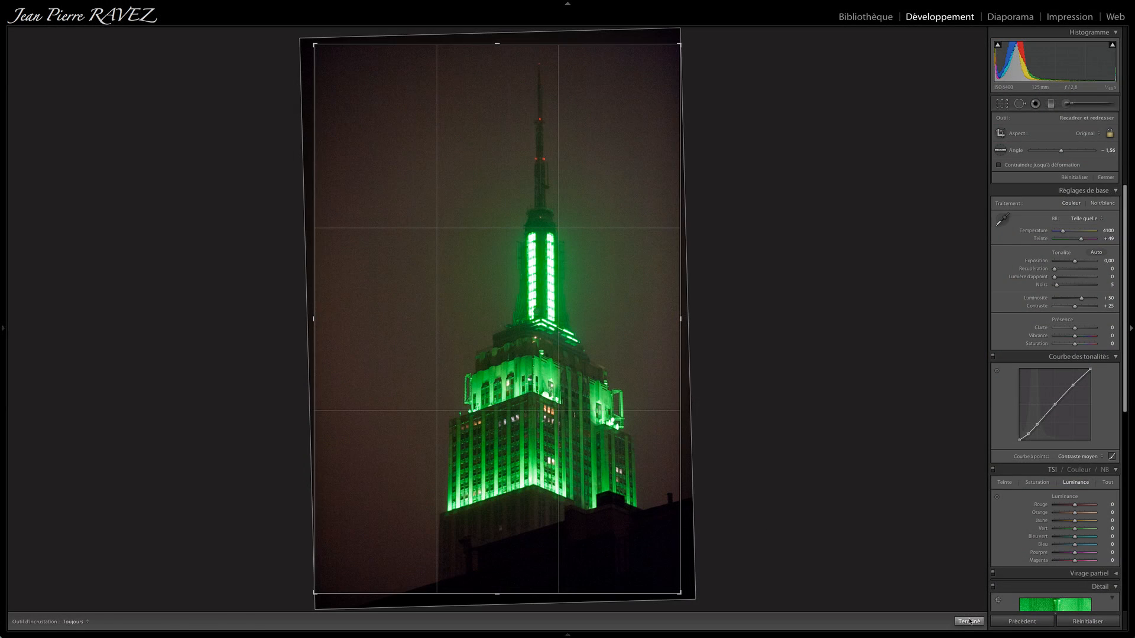
pyautogui.click(968, 621)
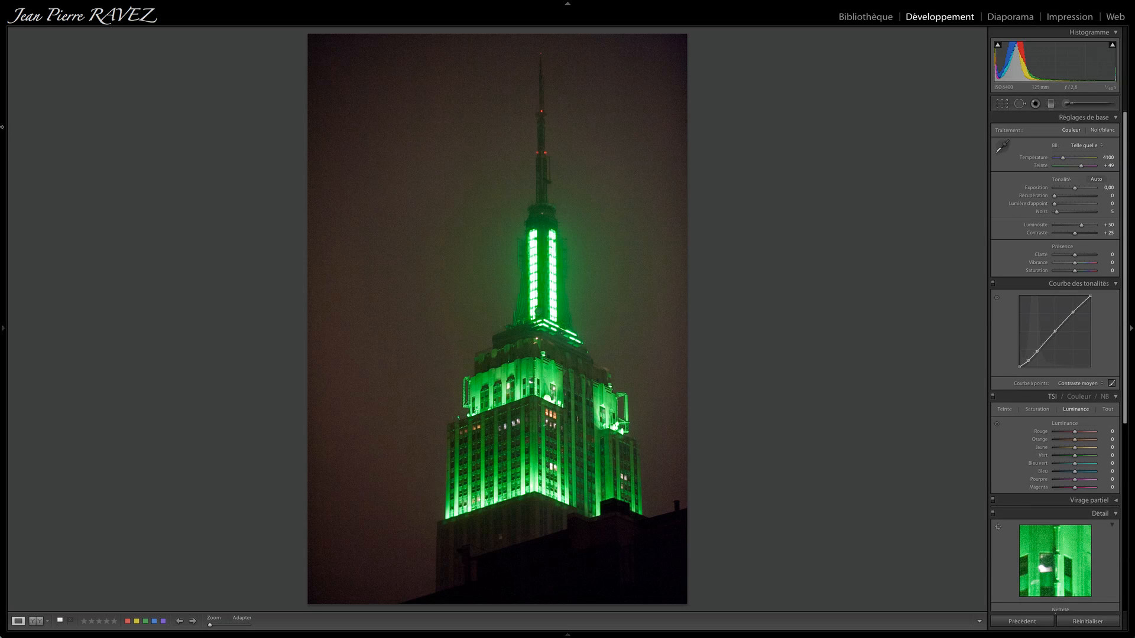
# Step: Collapse the tone curve settings and examine the noise in the sky and dark facade areas at 1:1 magnification
pyautogui.click(482, 340)
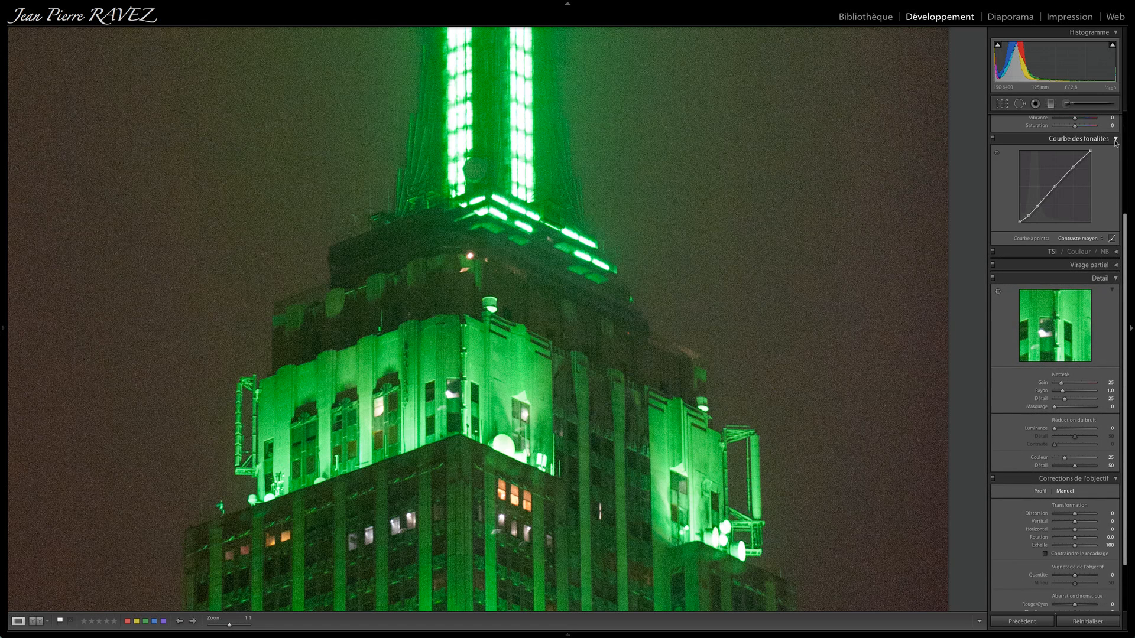
pyautogui.click(1115, 140)
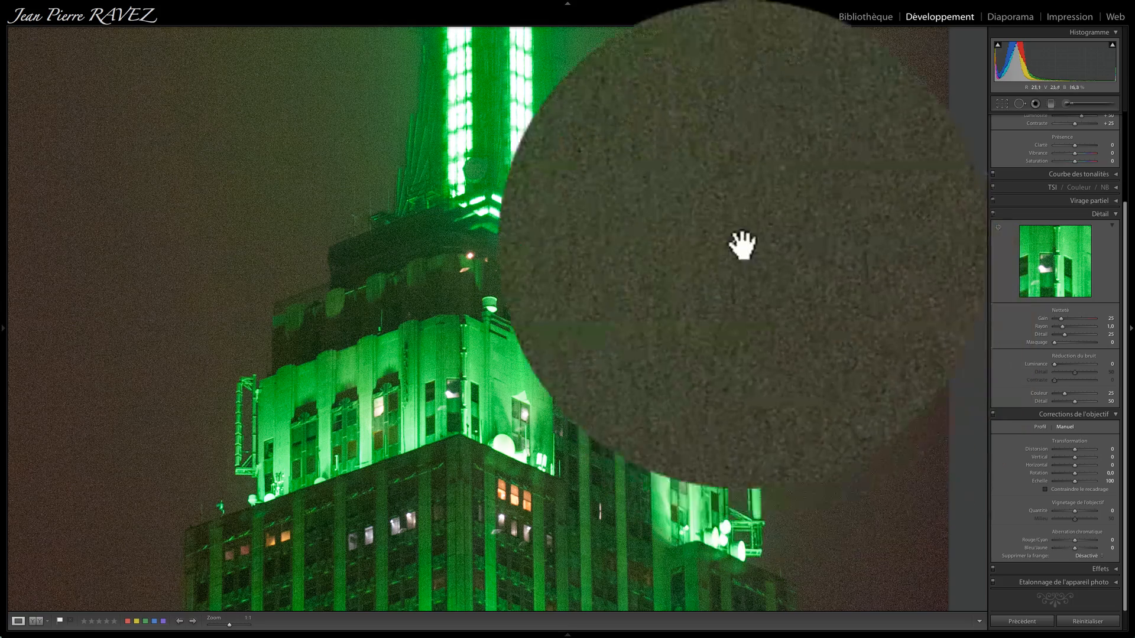
pyautogui.moveTo(743, 249); pyautogui.dragTo(745, 397)
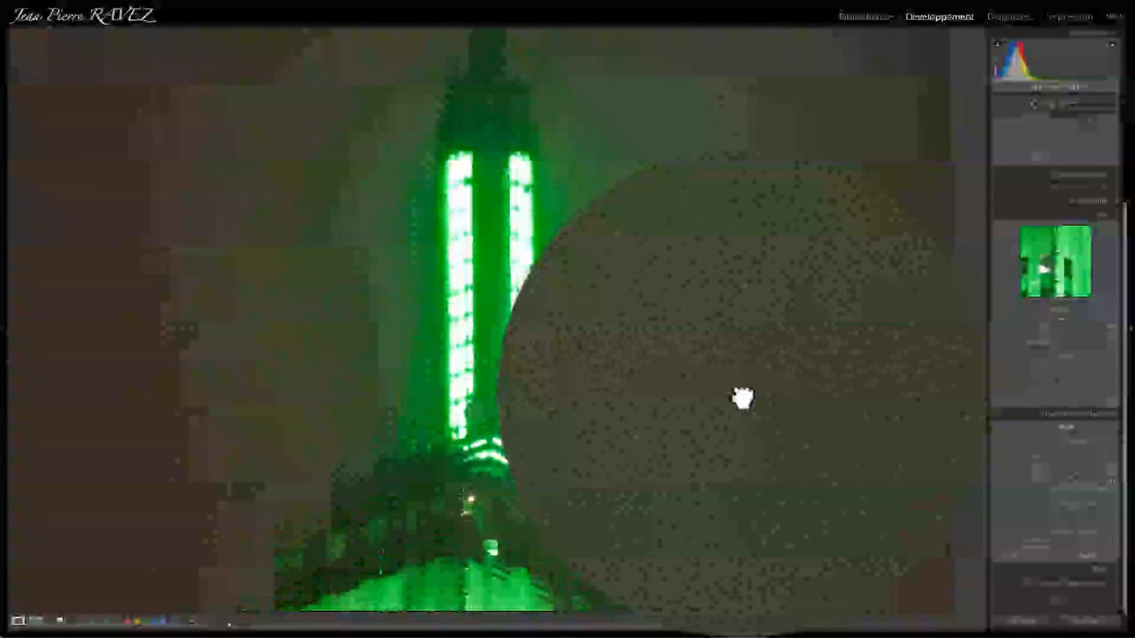
pyautogui.moveTo(733, 319); pyautogui.dragTo(720, 395)
pyautogui.moveTo(704, 133); pyautogui.dragTo(764, 66)
pyautogui.moveTo(683, 393); pyautogui.dragTo(684, 245)
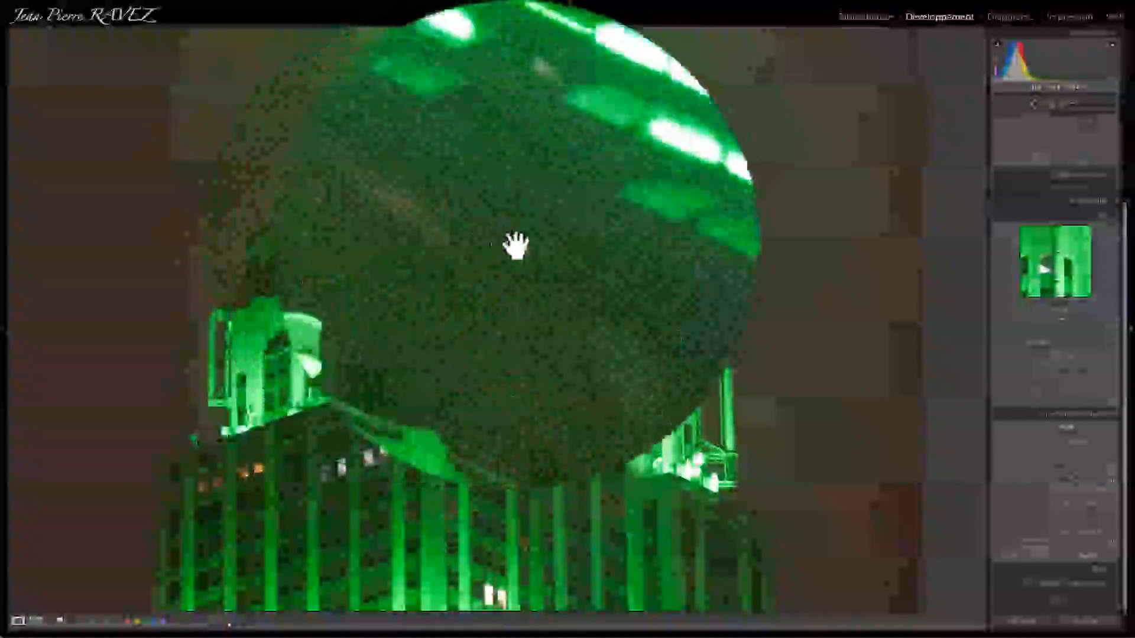
pyautogui.moveTo(568, 269); pyautogui.dragTo(660, 296)
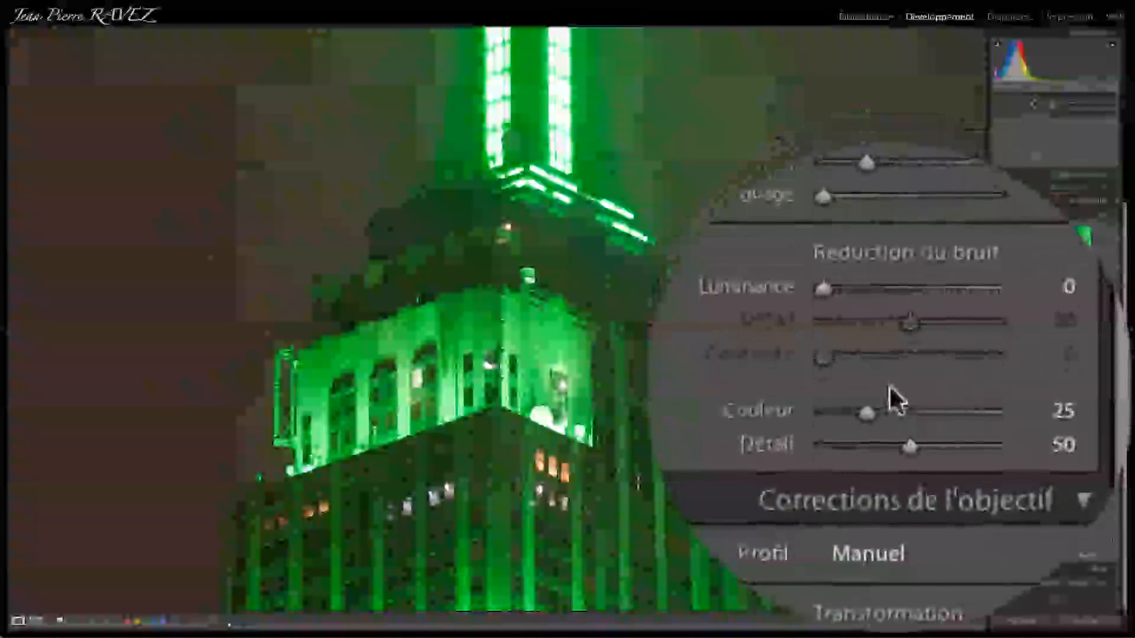
# Step: Set the luminance noise reduction to 67 and compare the image with the detail corrections off and on
pyautogui.moveTo(889, 363); pyautogui.dragTo(892, 360)
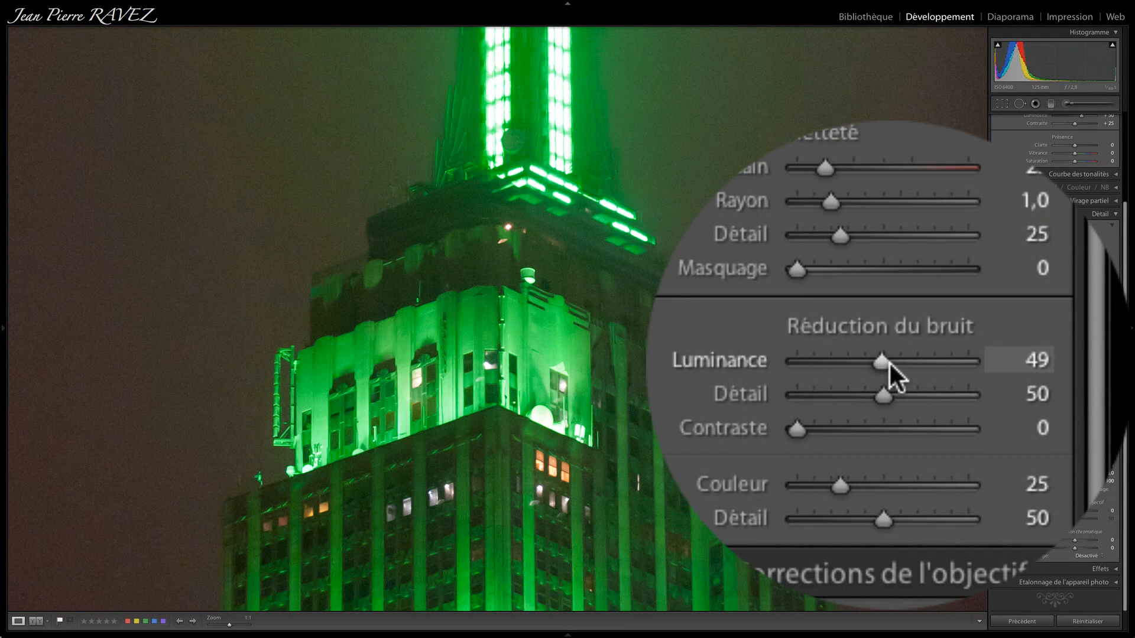
pyautogui.moveTo(888, 360); pyautogui.dragTo(912, 361)
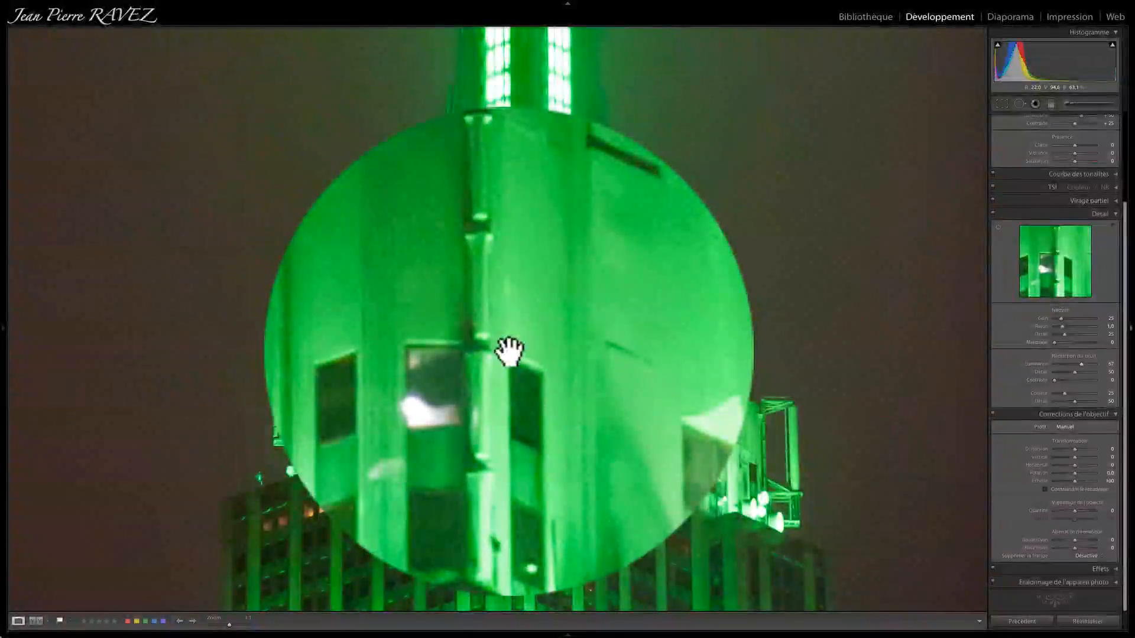
pyautogui.click(889, 243)
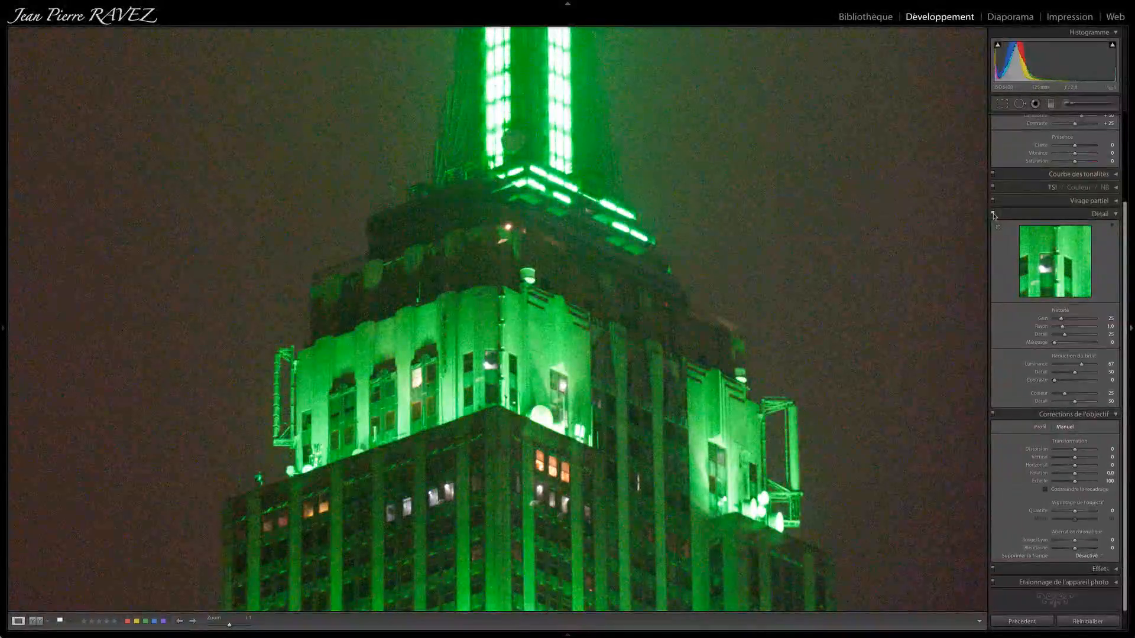
pyautogui.click(993, 217)
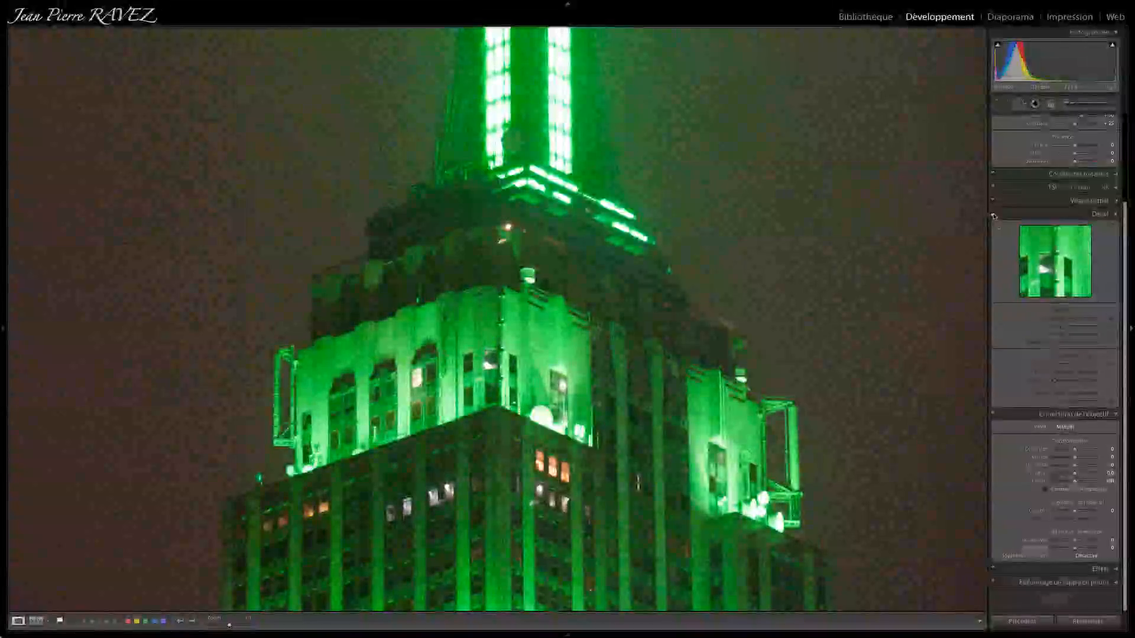
pyautogui.click(993, 217)
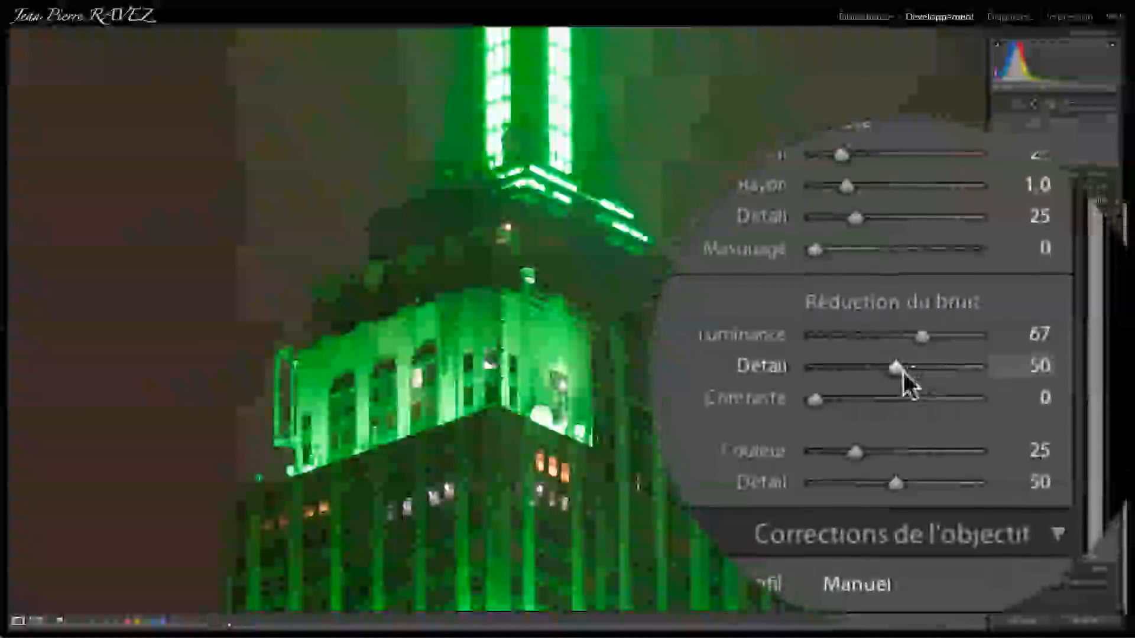
# Step: Try weaker and stronger luminance noise reduction detail, up to 100, and settle on a value of 51
pyautogui.moveTo(902, 371); pyautogui.dragTo(878, 371)
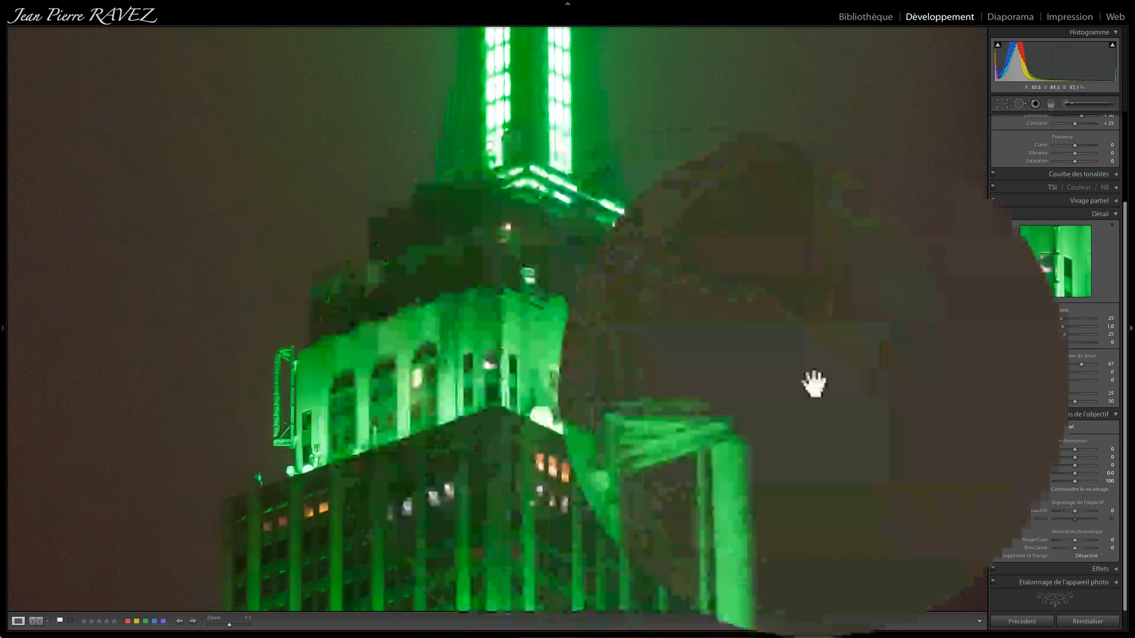
pyautogui.moveTo(878, 370); pyautogui.dragTo(995, 380)
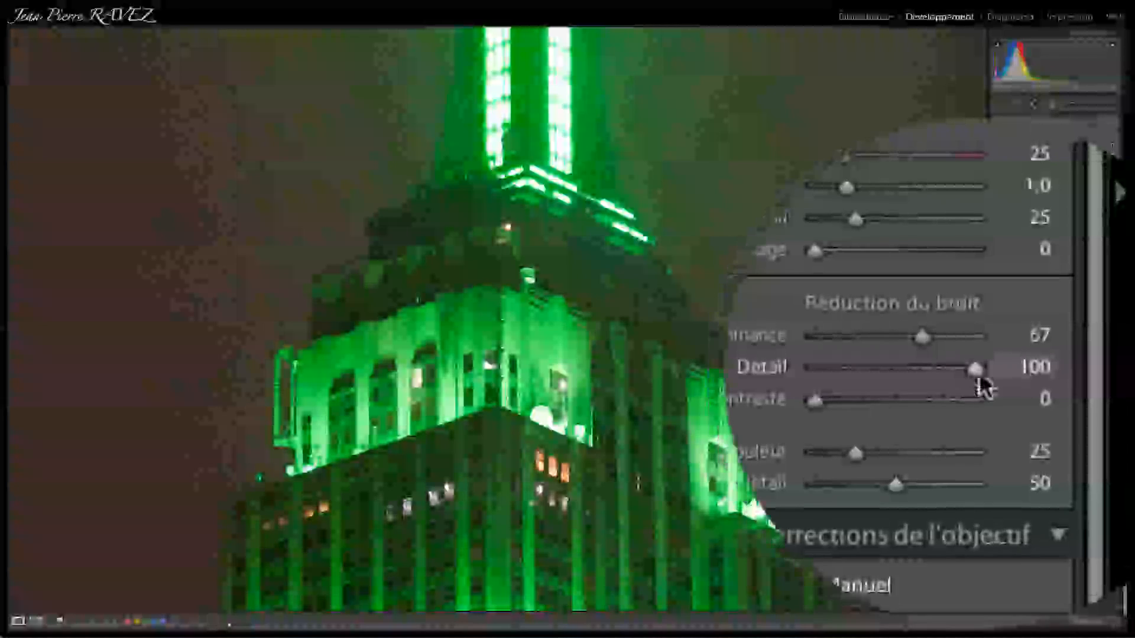
pyautogui.moveTo(975, 373); pyautogui.dragTo(898, 375)
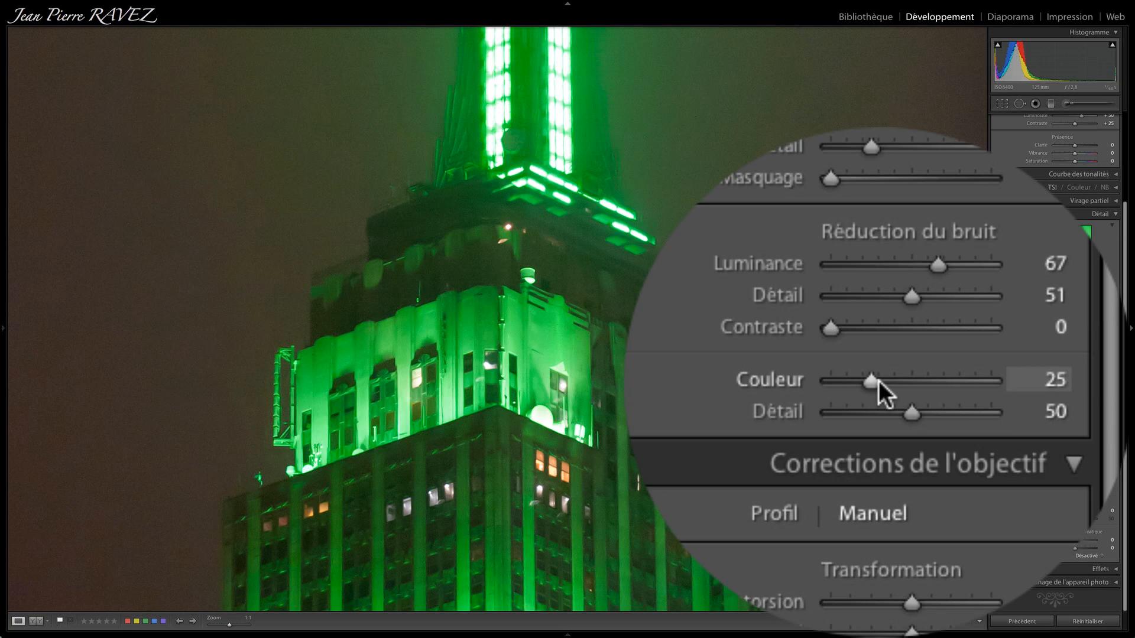
# Step: Set the color noise reduction to about 46 and return to the view of the whole photo
pyautogui.moveTo(878, 381); pyautogui.dragTo(884, 382)
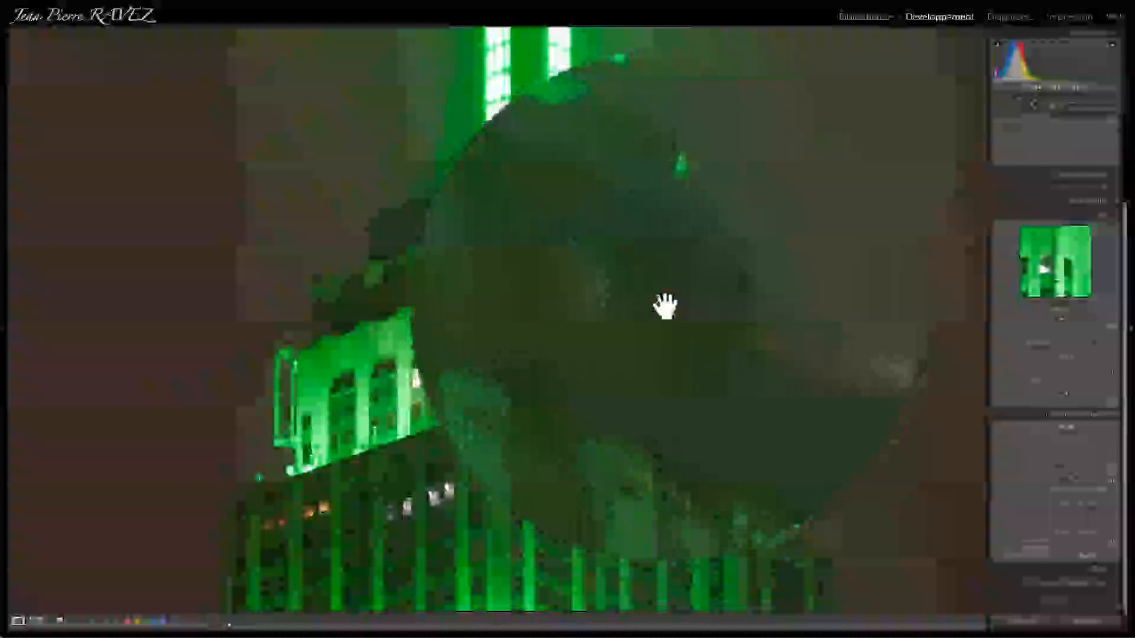
pyautogui.moveTo(880, 382)
pyautogui.mouseDown()
pyautogui.moveTo(895, 383)
pyautogui.moveTo(885, 381)
pyautogui.mouseUp()
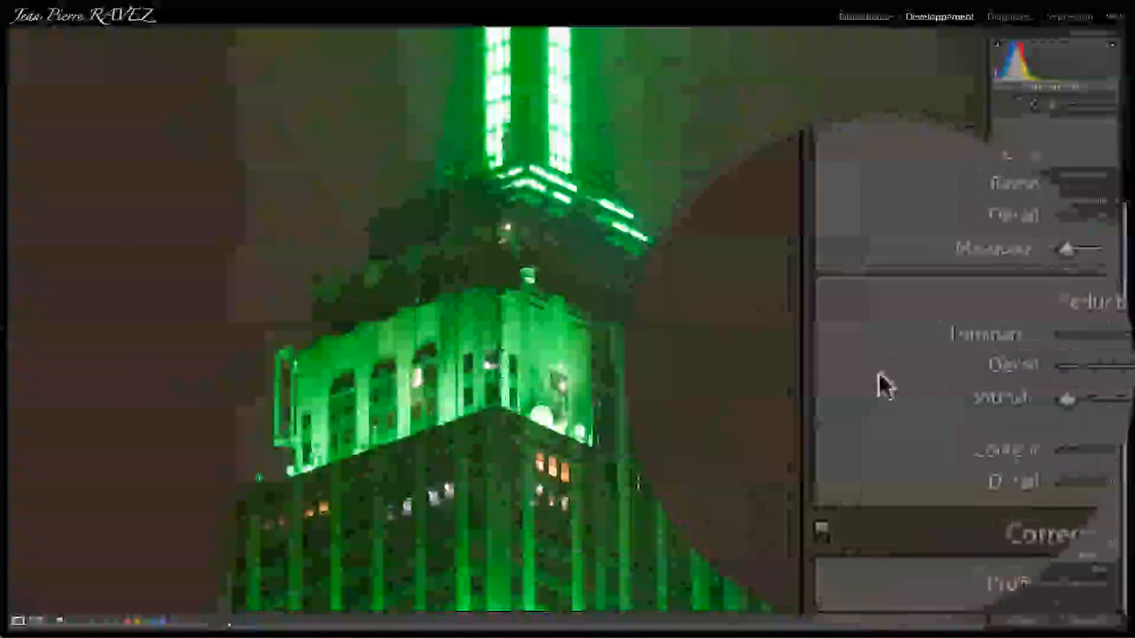
pyautogui.moveTo(890, 381); pyautogui.dragTo(893, 381)
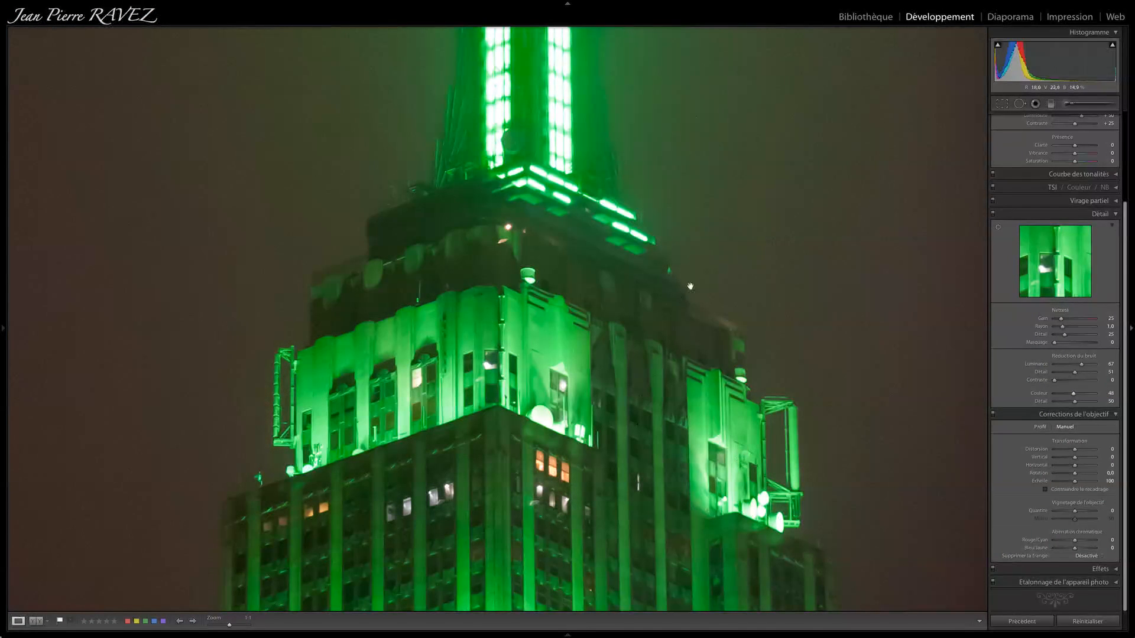
pyautogui.click(595, 337)
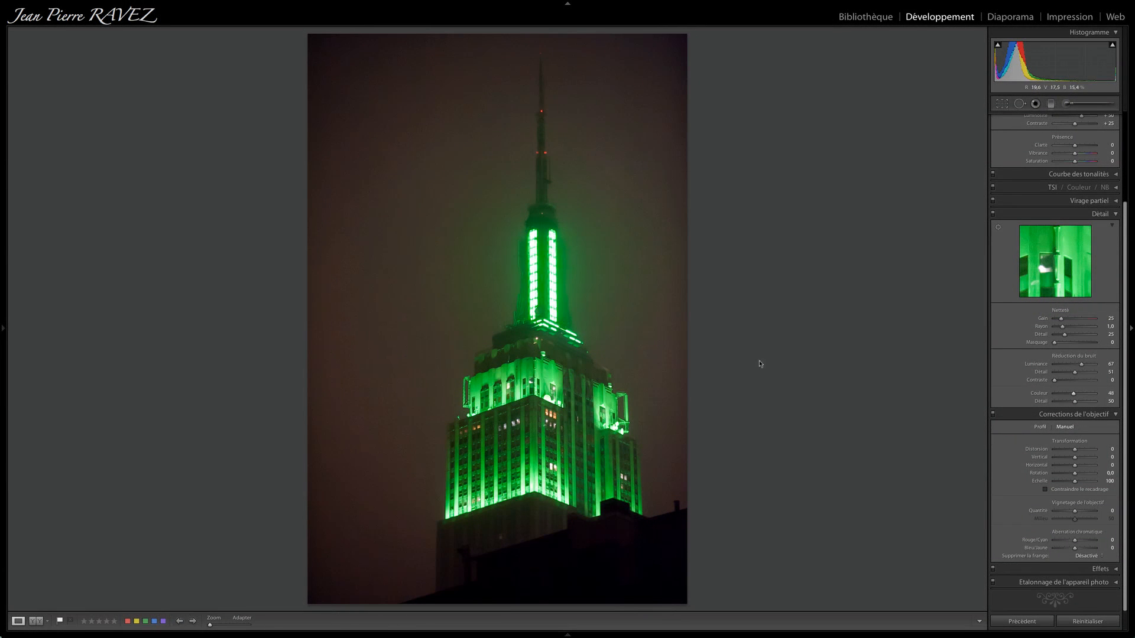
# Step: Test a strong underexposure down to −3.75 and set the photo's exposure to −0.25
pyautogui.scroll(3, 1097, 323)
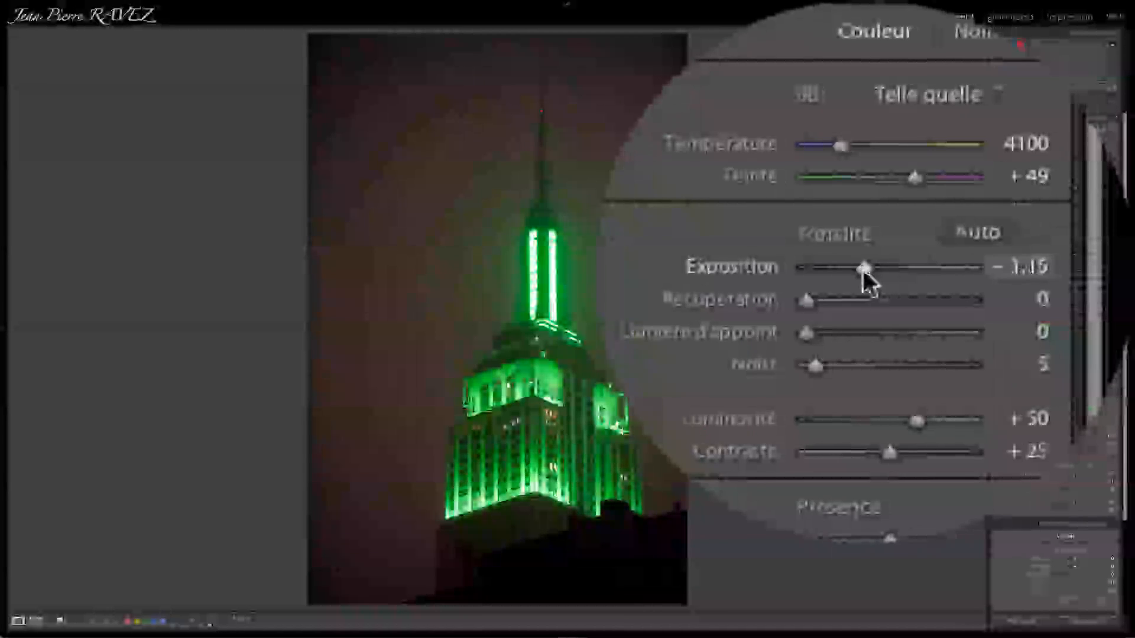
pyautogui.moveTo(1068, 188); pyautogui.dragTo(1056, 187)
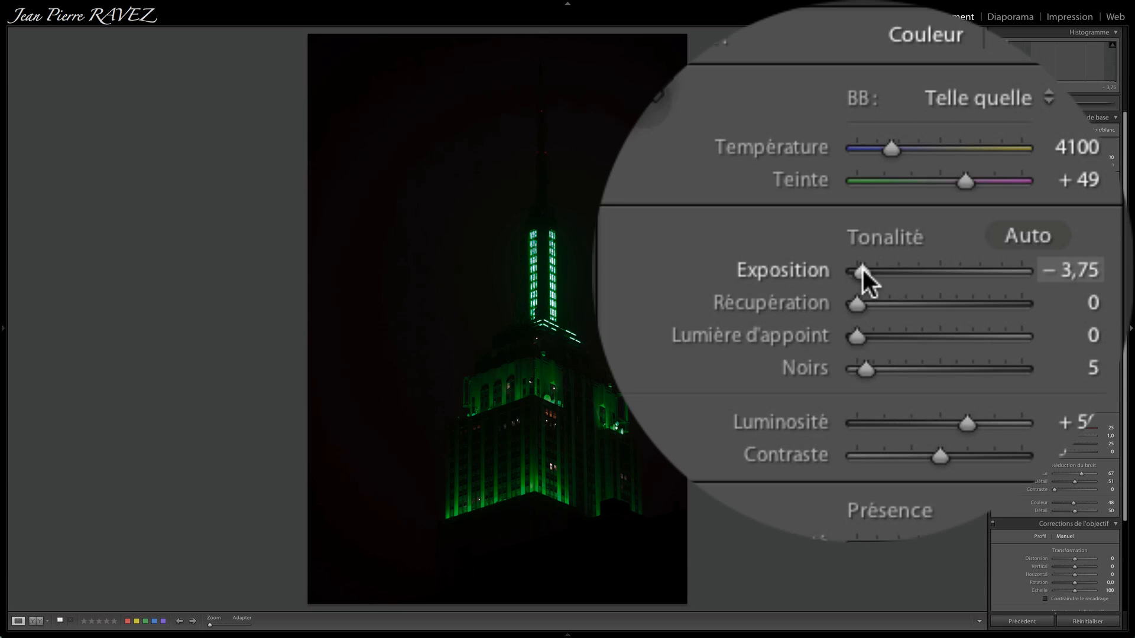
pyautogui.moveTo(862, 270); pyautogui.dragTo(883, 270)
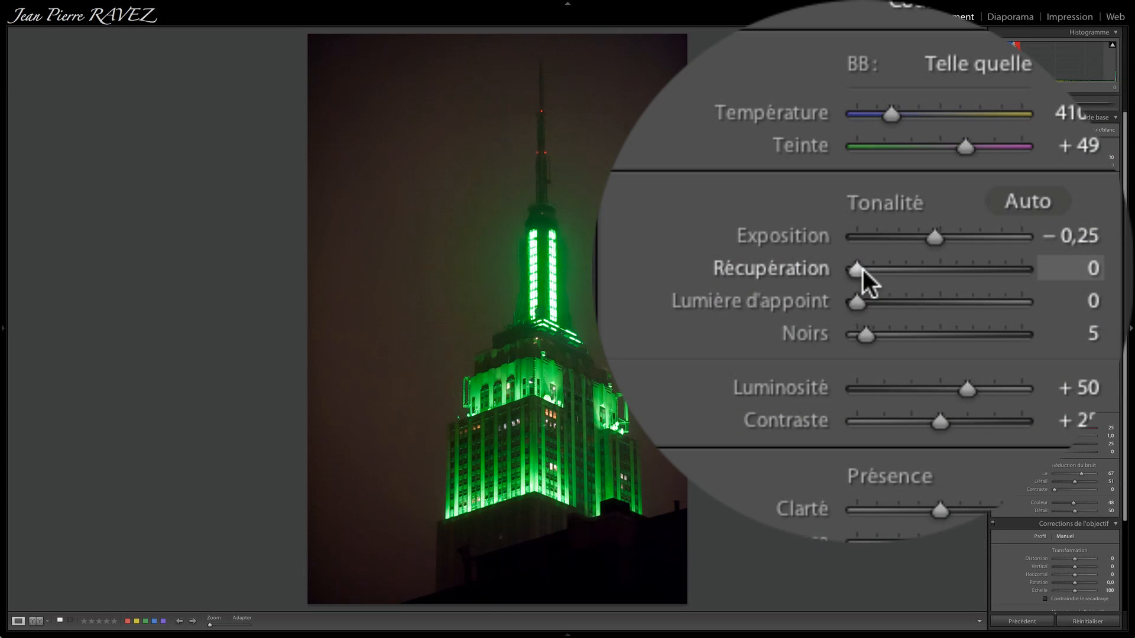
# Step: Set the highlight recovery to 100 and check the spire's brightly lit windows at 1:1 magnification
pyautogui.moveTo(861, 271); pyautogui.dragTo(979, 269)
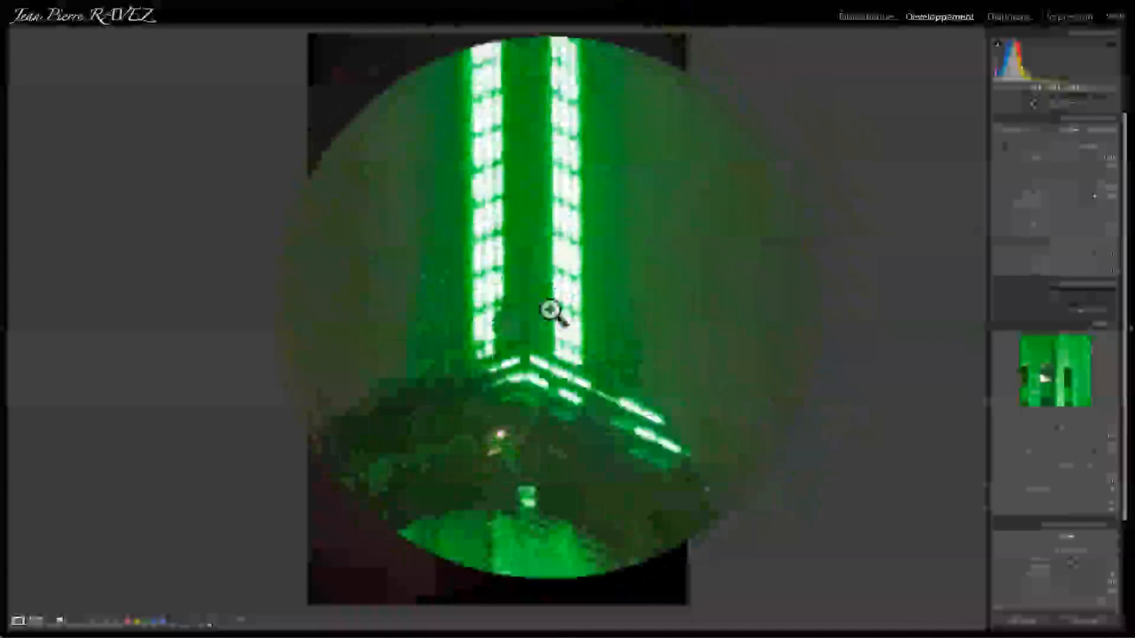
pyautogui.click(545, 289)
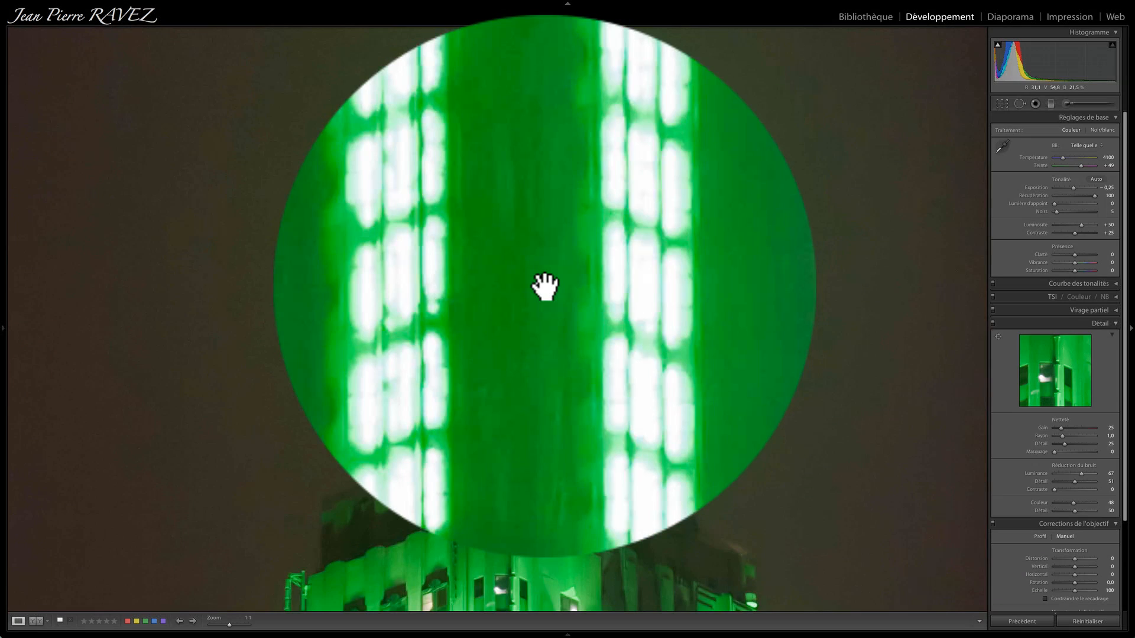
pyautogui.click(546, 289)
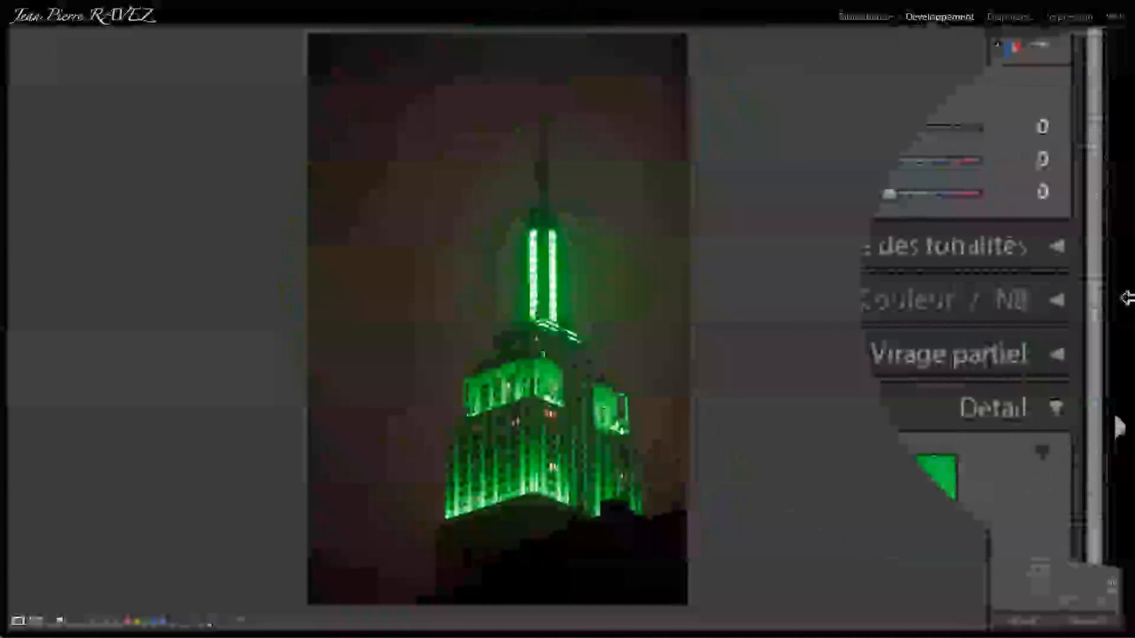
# Step: Set the brightness to −107, inspecting the spire's lit windows close up, and set the fill light to 7
pyautogui.moveTo(913, 270); pyautogui.dragTo(876, 270)
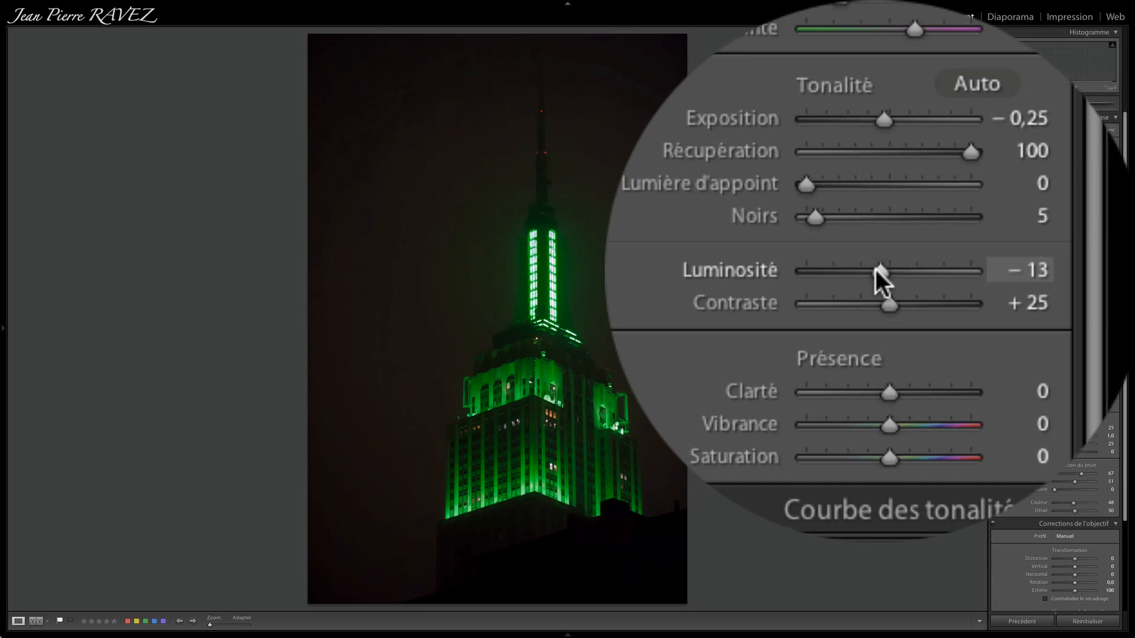
pyautogui.moveTo(875, 271); pyautogui.dragTo(862, 270)
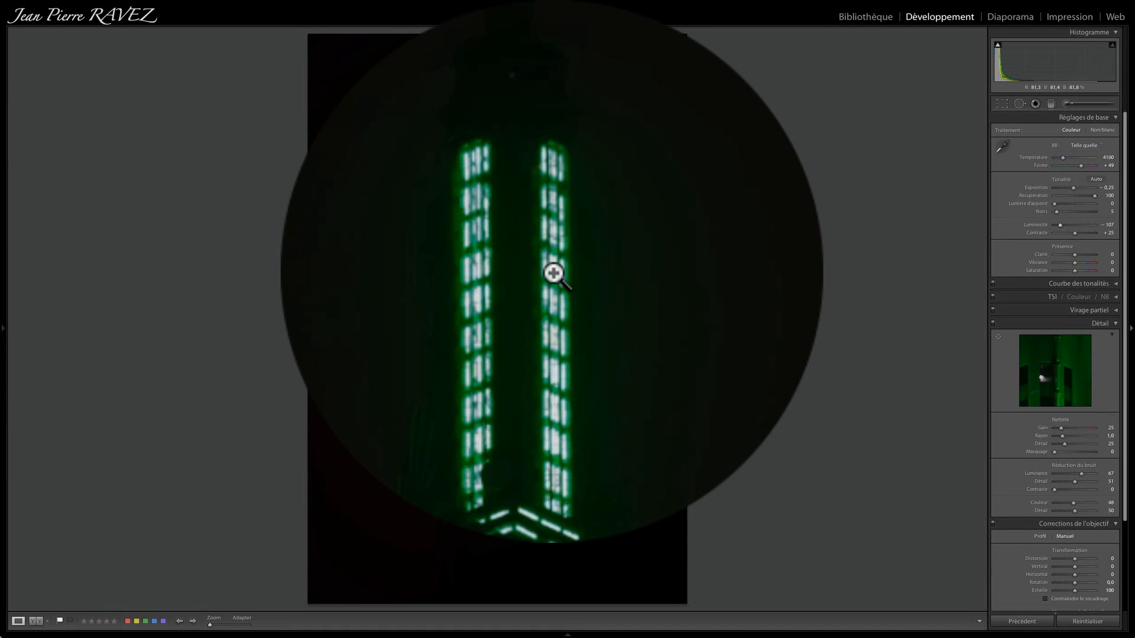
pyautogui.click(553, 273)
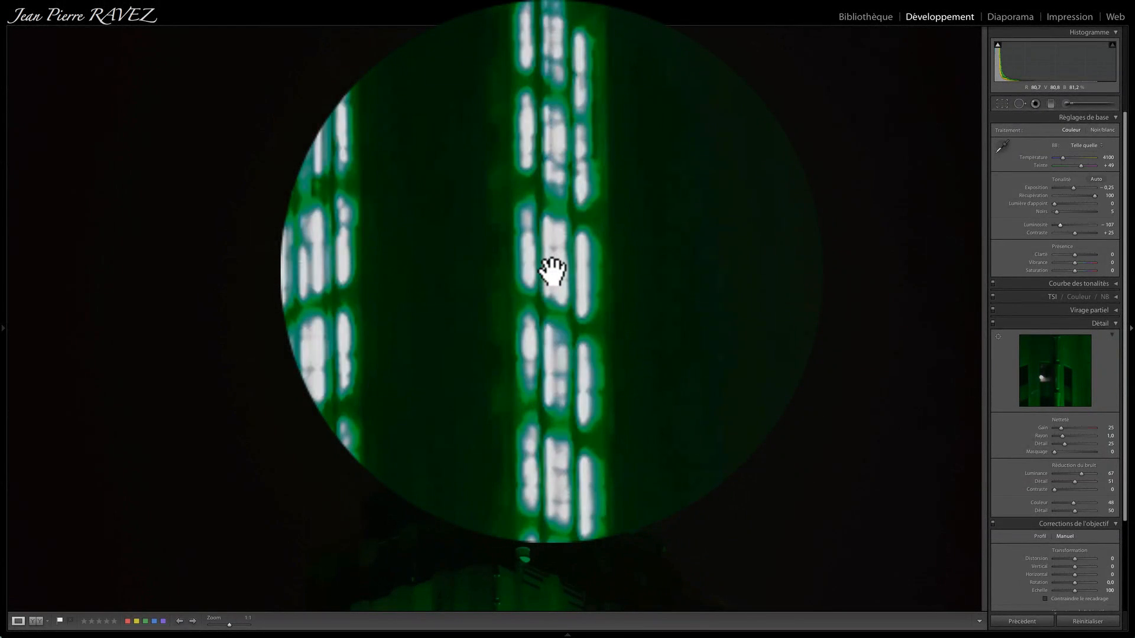
pyautogui.click(553, 273)
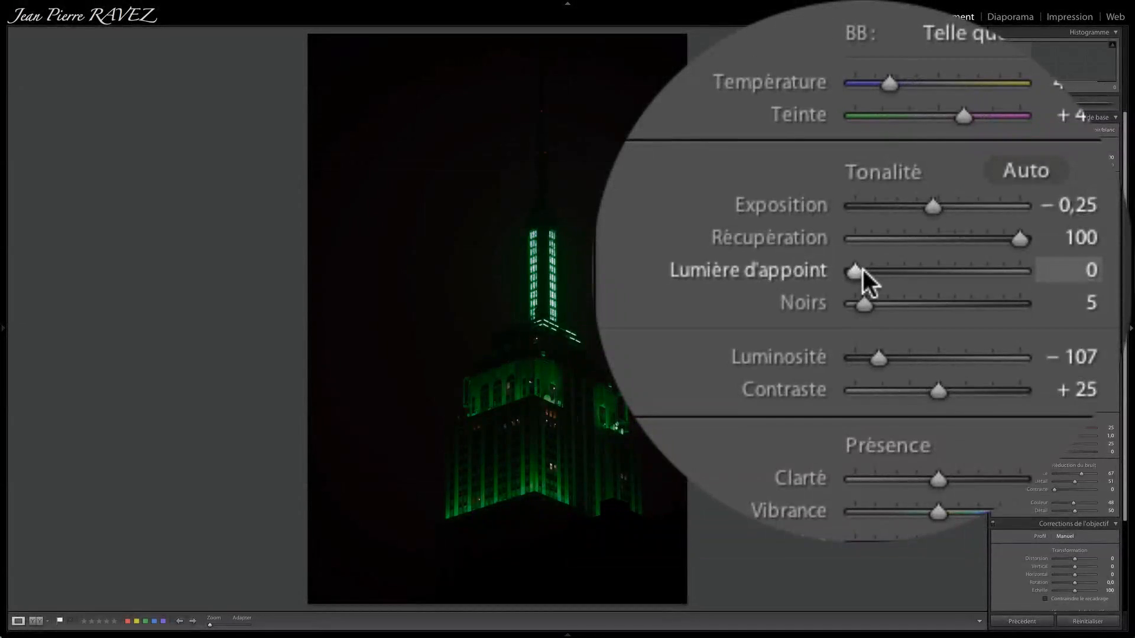
pyautogui.moveTo(861, 278); pyautogui.dragTo(868, 284)
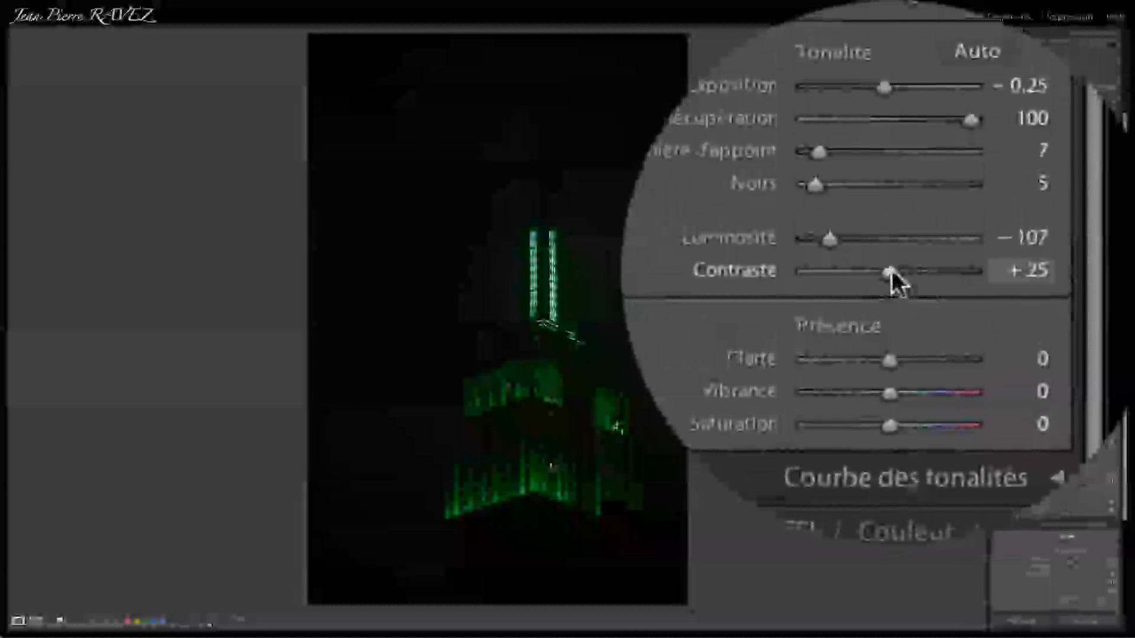
# Step: Set the contrast to +41 and the brightness to −55, checking the photo against a blacked-out surround in between
pyautogui.moveTo(890, 272); pyautogui.dragTo(909, 271)
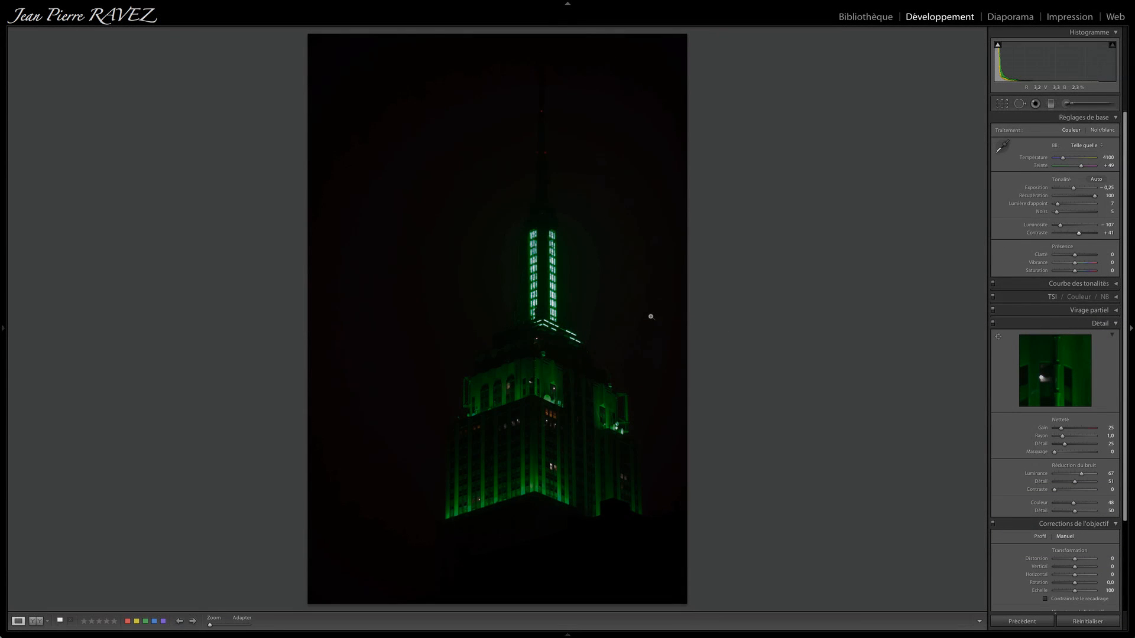
pyautogui.press('l')
pyautogui.press('l')
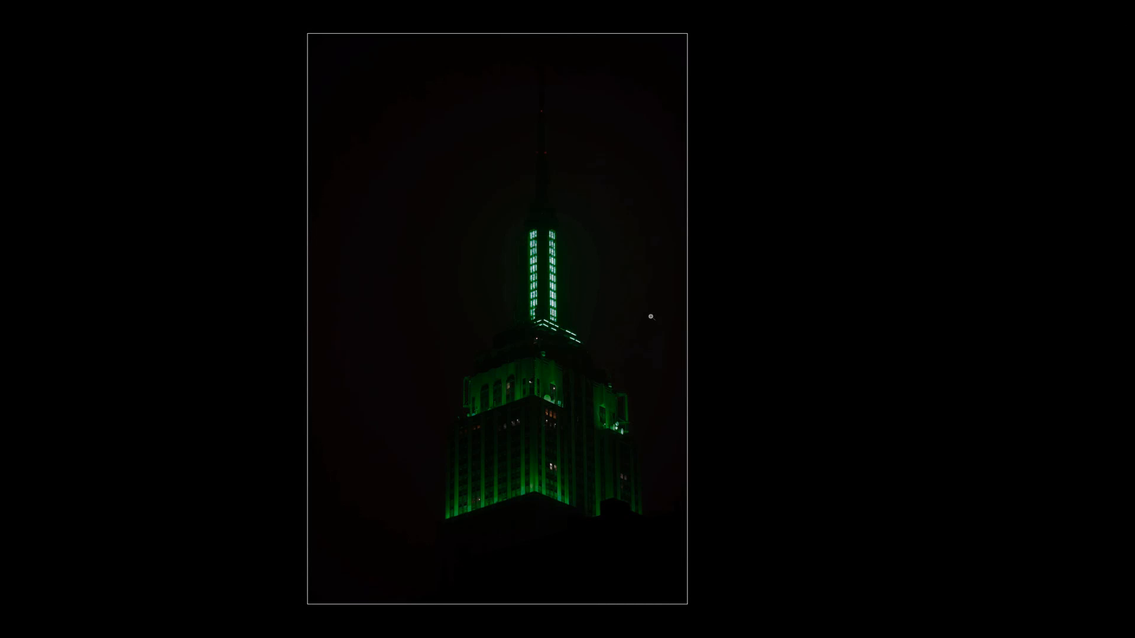
pyautogui.press('l')
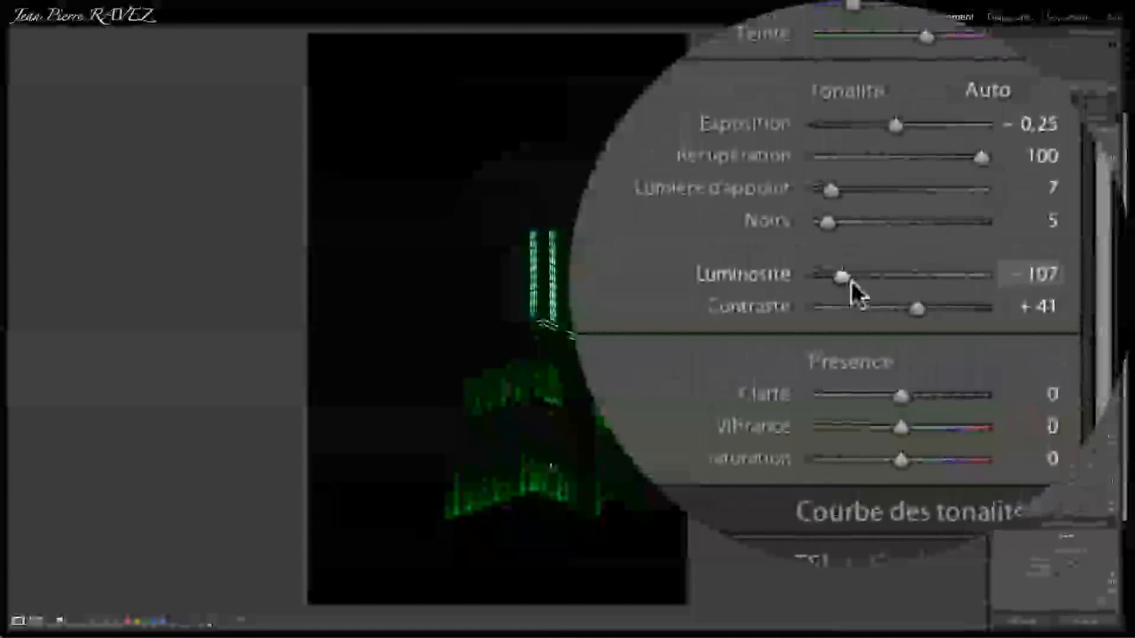
pyautogui.moveTo(855, 291); pyautogui.dragTo(860, 281)
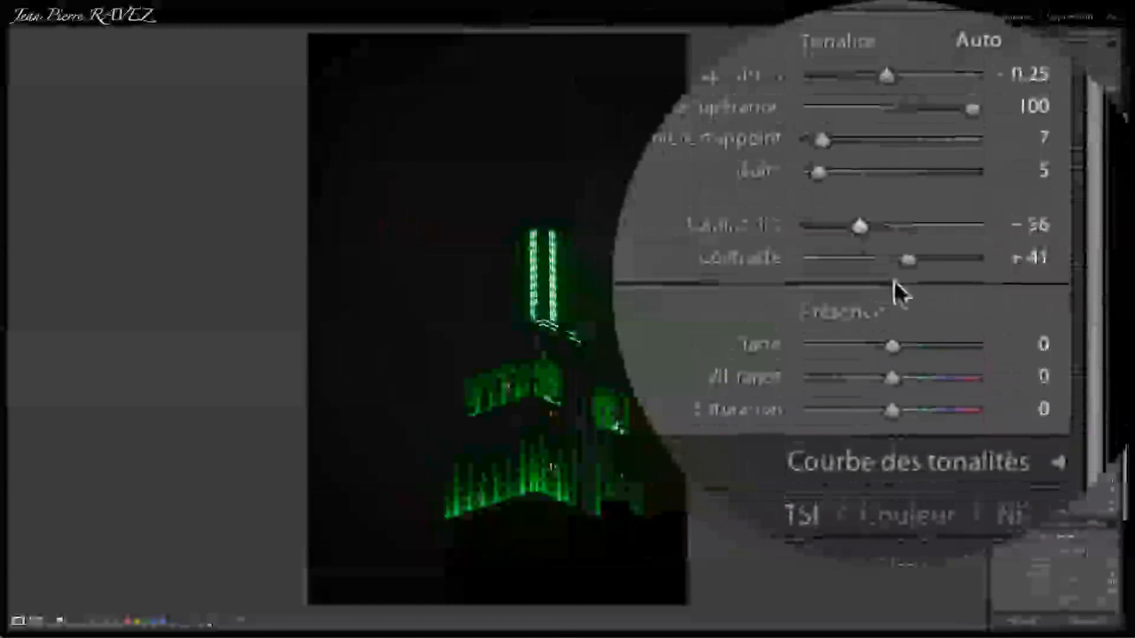
pyautogui.moveTo(861, 291); pyautogui.dragTo(866, 294)
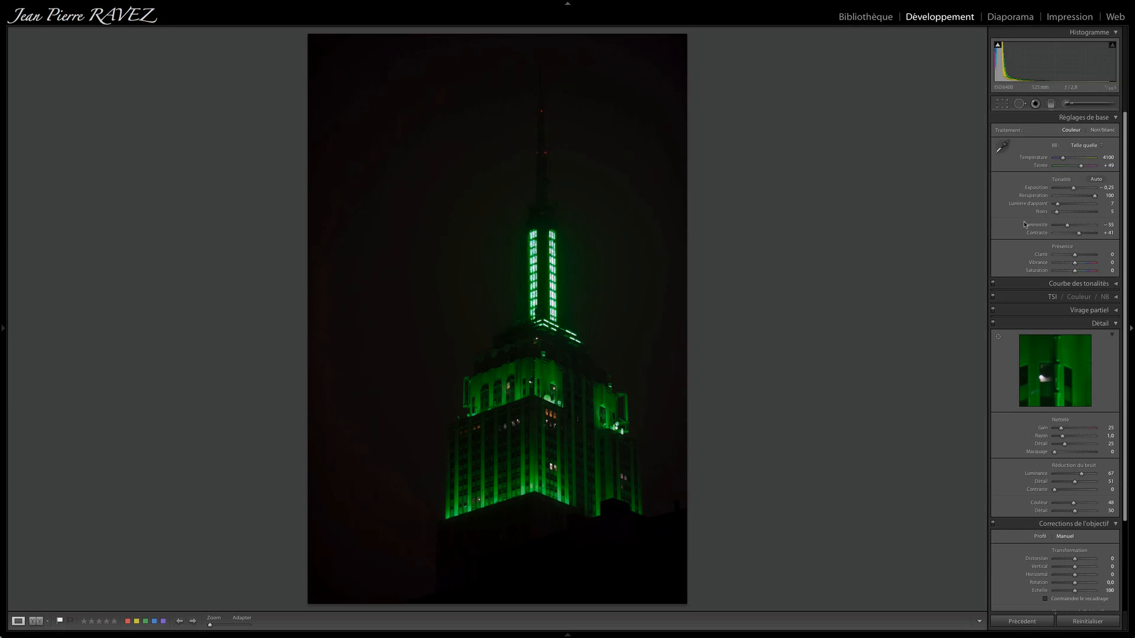
# Step: Set up the adjustment brush with a feather of 96 and a flow of 23, and close its settings
pyautogui.click(1067, 105)
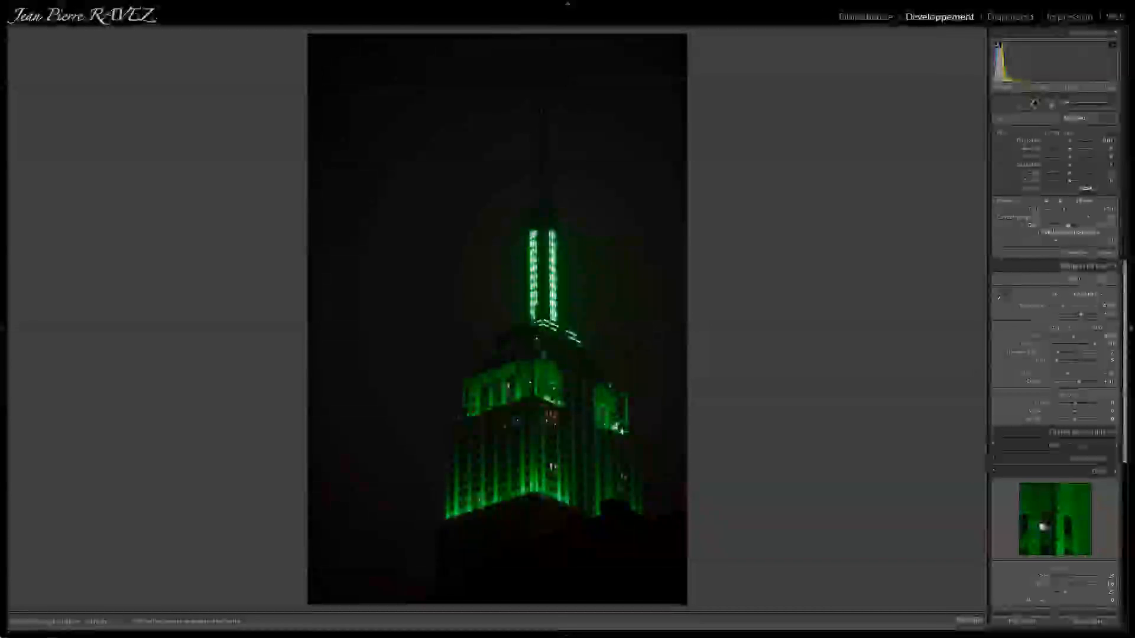
pyautogui.moveTo(1066, 225); pyautogui.dragTo(1056, 225)
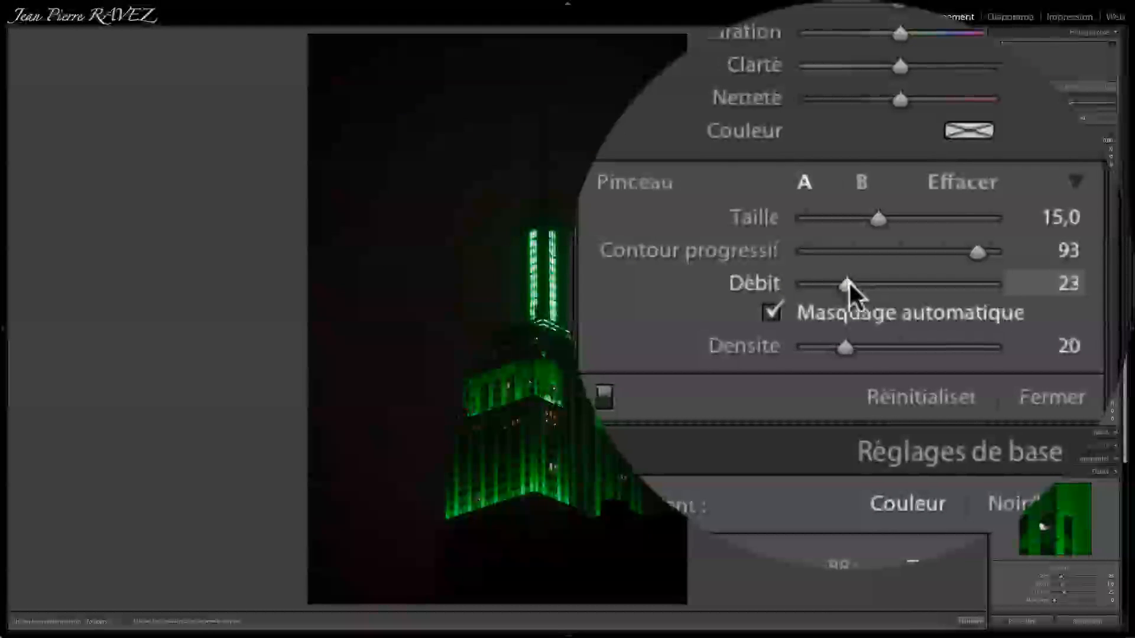
pyautogui.moveTo(849, 283); pyautogui.dragTo(847, 282)
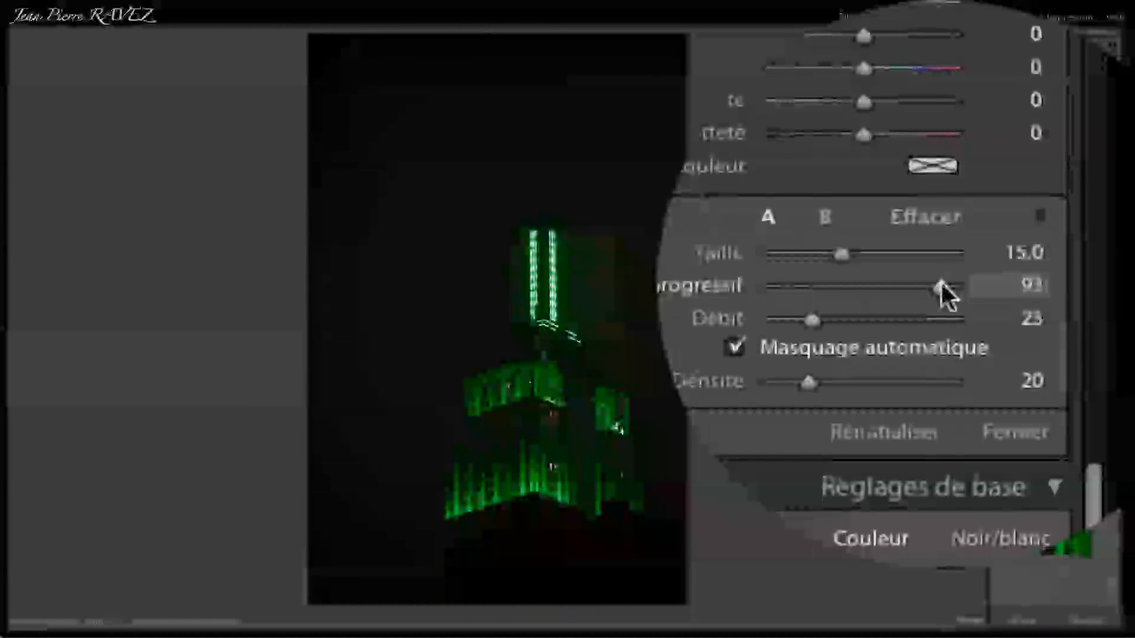
pyautogui.moveTo(941, 286); pyautogui.dragTo(948, 288)
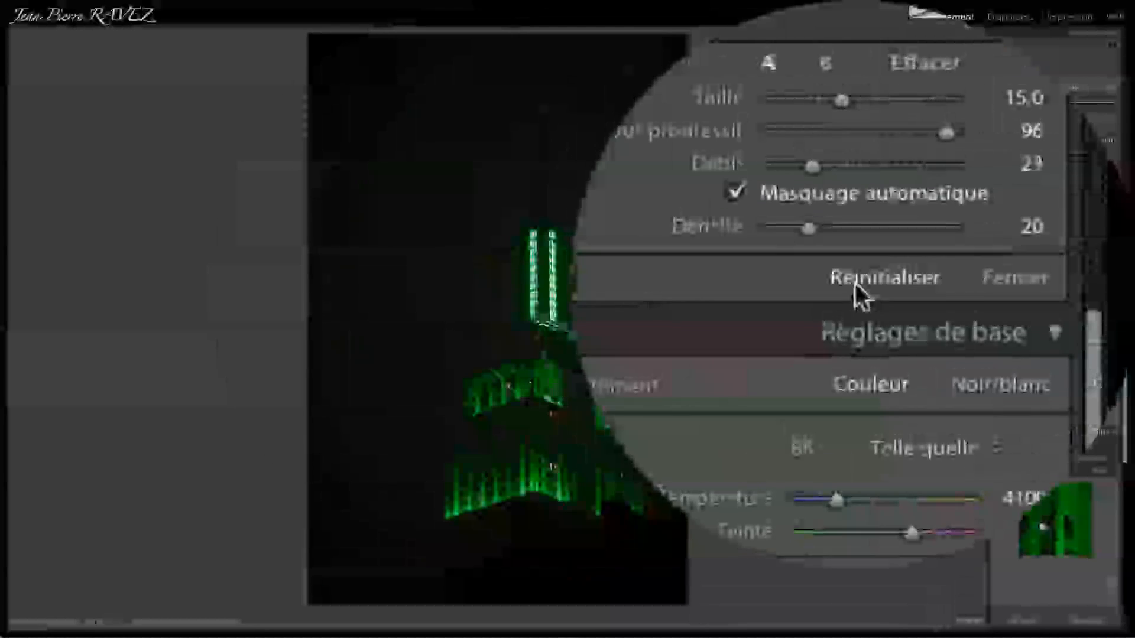
pyautogui.click(1104, 252)
# Step: Place a brush adjustment on the spire's lit windows at 1:1 magnification with contrast 100, exposure −0.27 and brightness −77
pyautogui.click(517, 286)
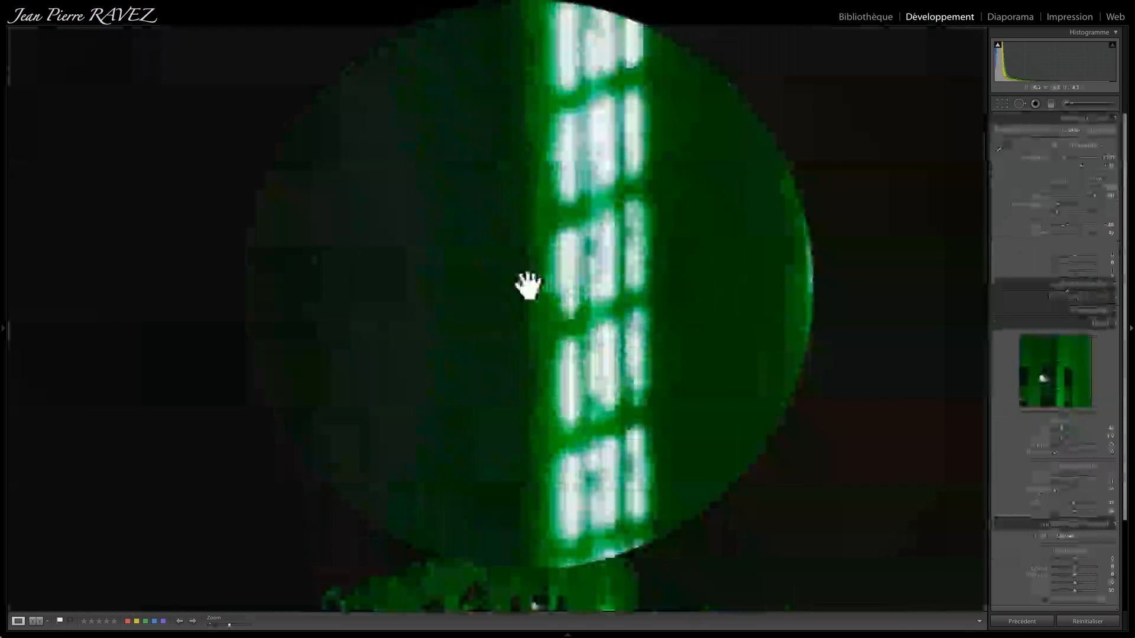
pyautogui.moveTo(704, 286); pyautogui.dragTo(658, 318)
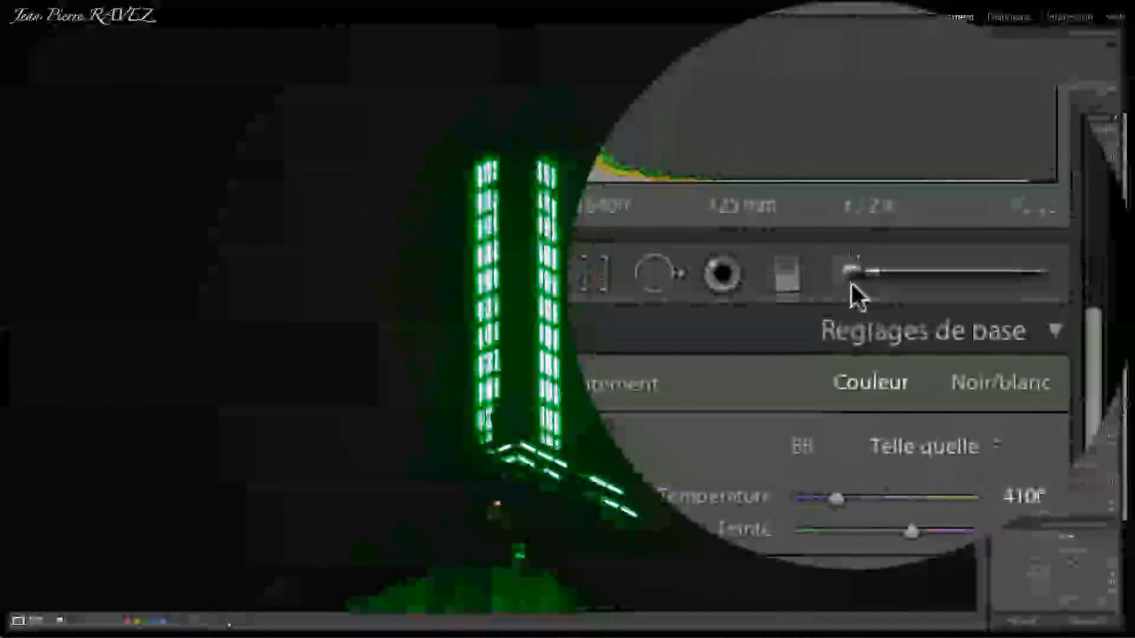
pyautogui.click(1067, 104)
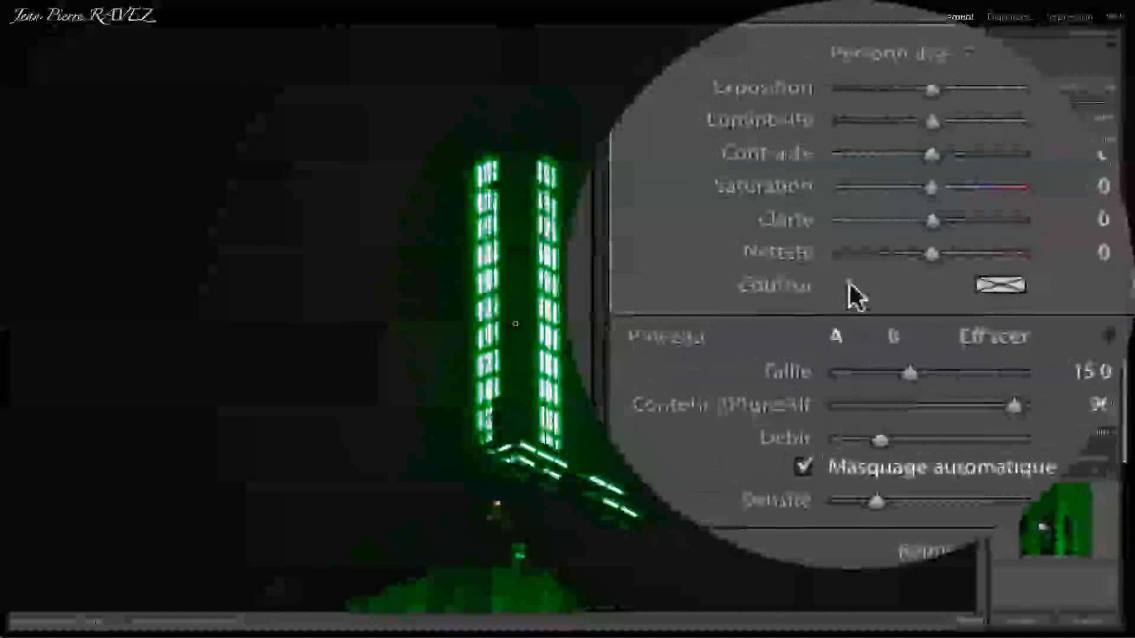
pyautogui.moveTo(871, 292); pyautogui.dragTo(977, 294)
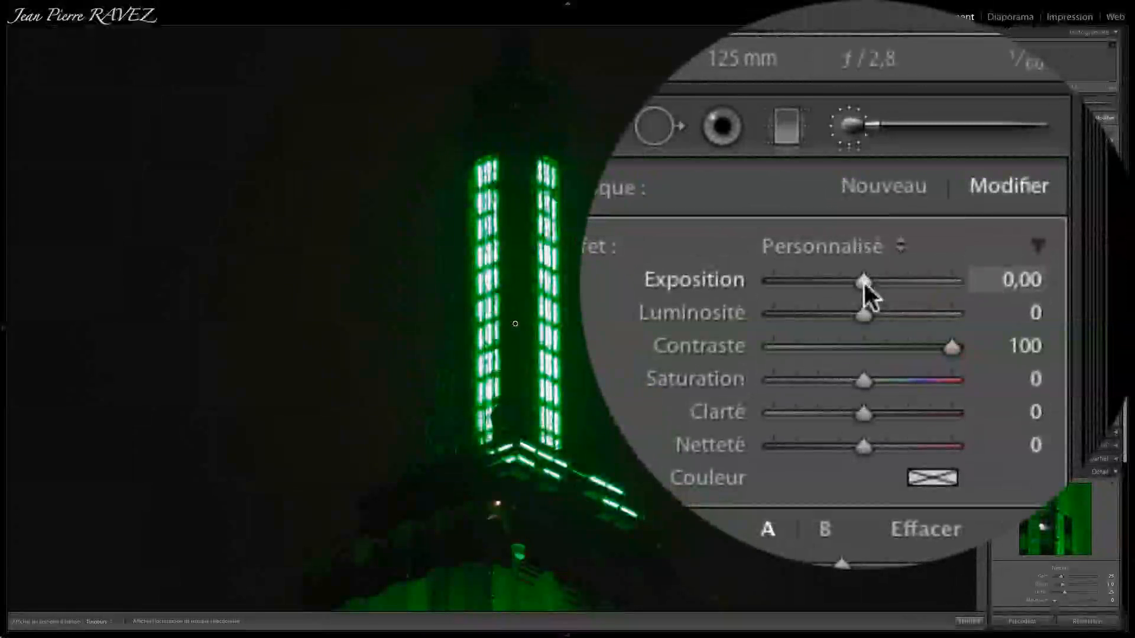
pyautogui.moveTo(862, 283); pyautogui.dragTo(858, 282)
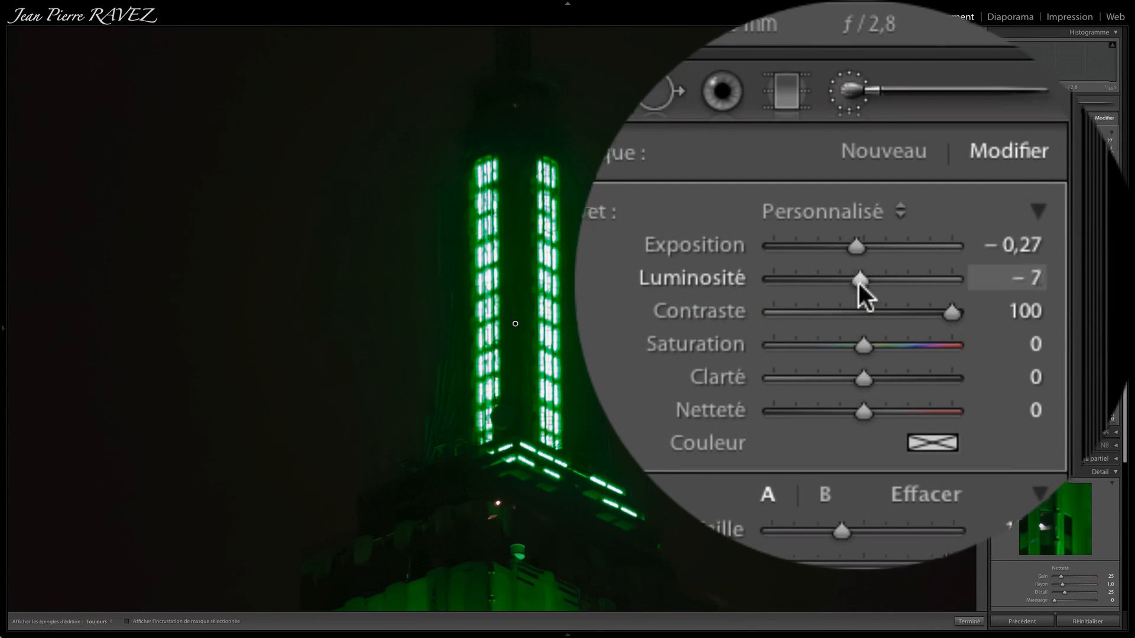
pyautogui.moveTo(858, 284); pyautogui.dragTo(847, 283)
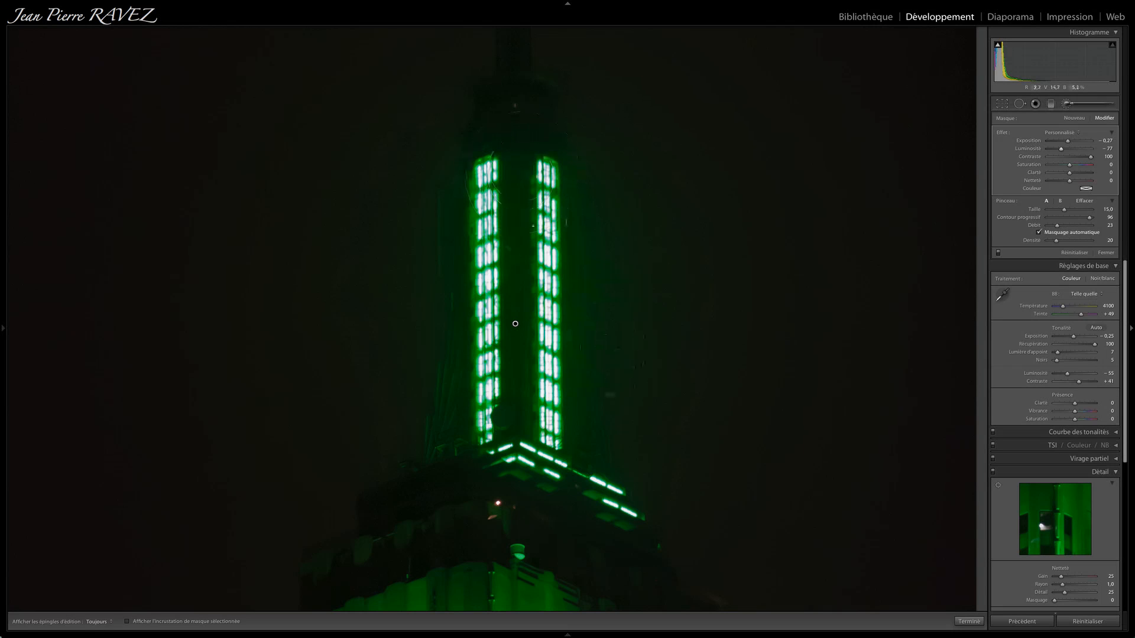
# Step: Set the spire brush adjustment's exposure to −0.71 and brightness to −111, judging it with the edit pin hidden, and close the brush
pyautogui.press('h')
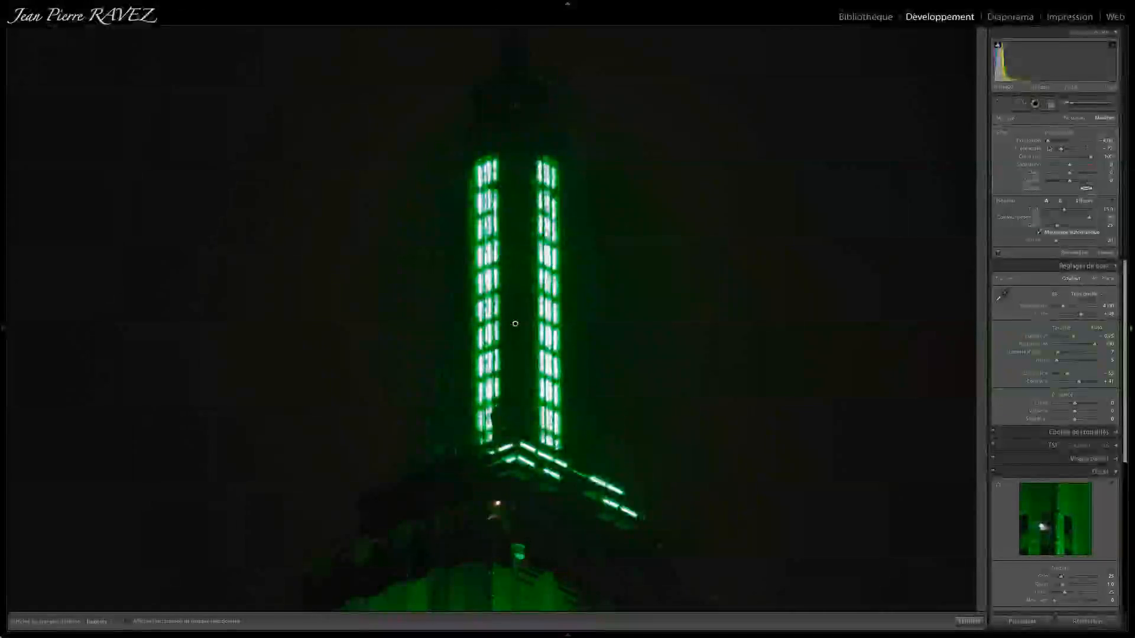
pyautogui.moveTo(1047, 142); pyautogui.dragTo(1068, 143)
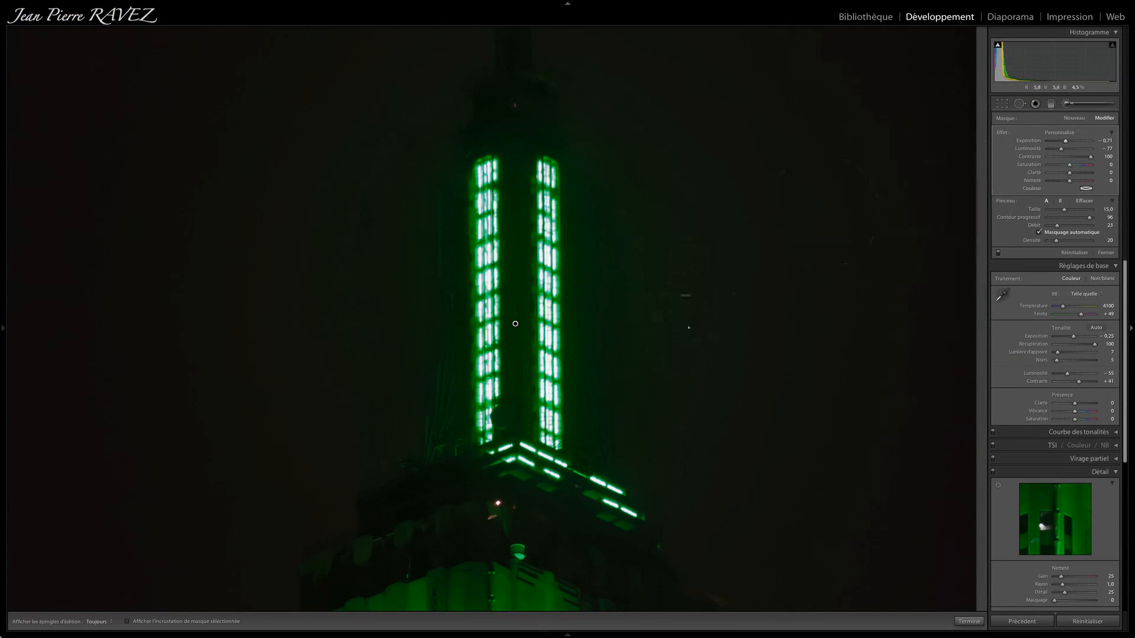
pyautogui.press('h')
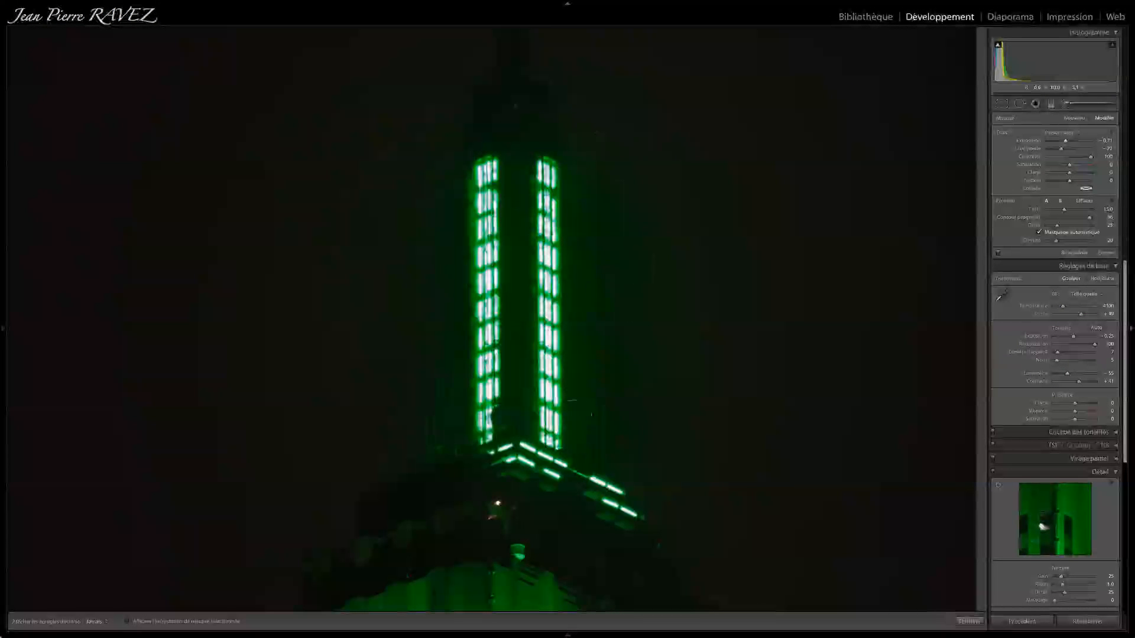
pyautogui.press('h')
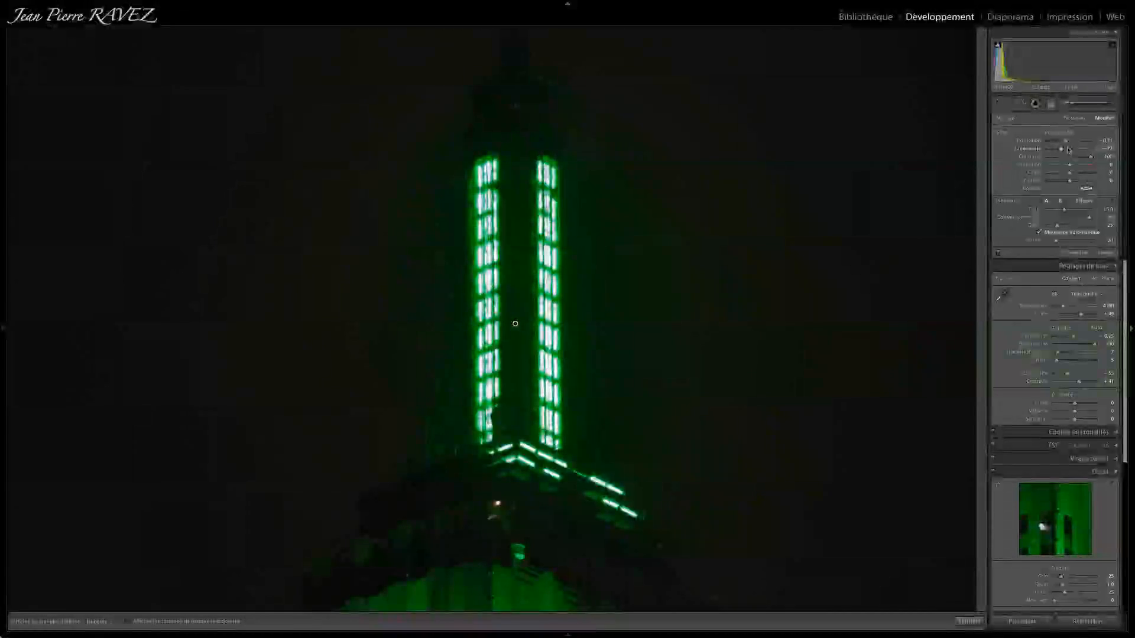
pyautogui.moveTo(1065, 151); pyautogui.dragTo(1058, 153)
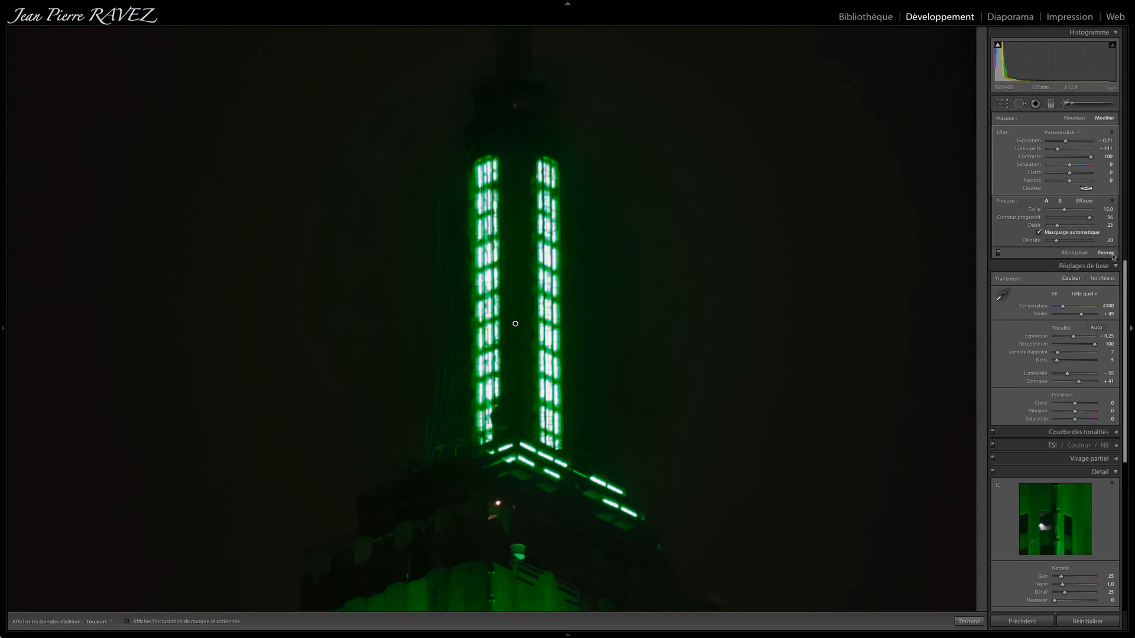
pyautogui.click(1111, 253)
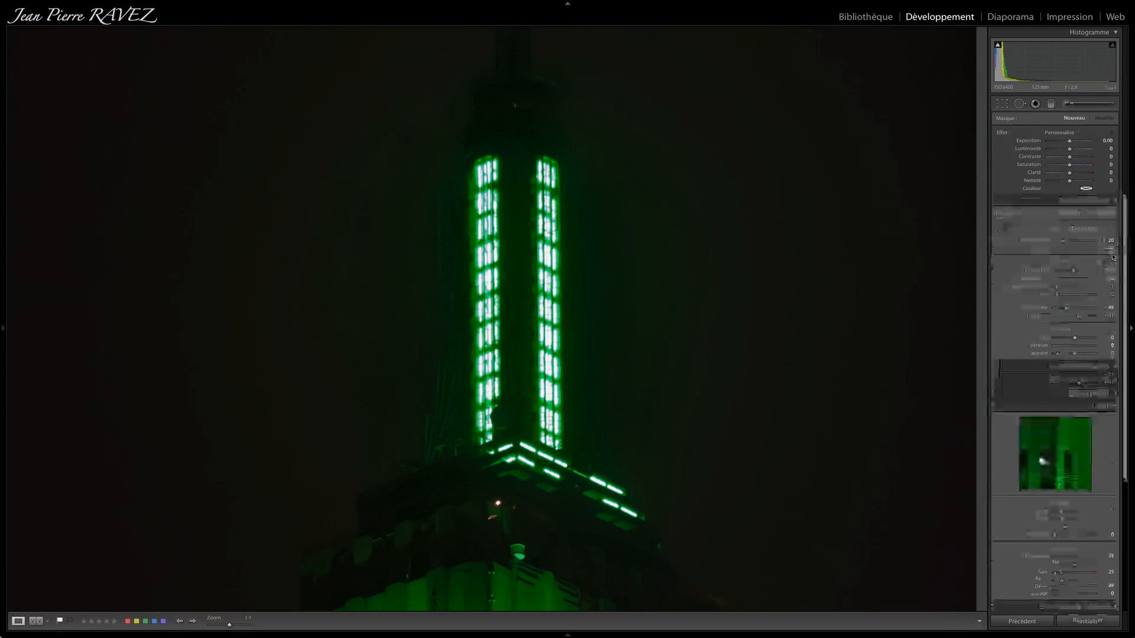
# Step: Return to the whole photo and examine it against a dimmed and blacked-out surround
pyautogui.click(563, 290)
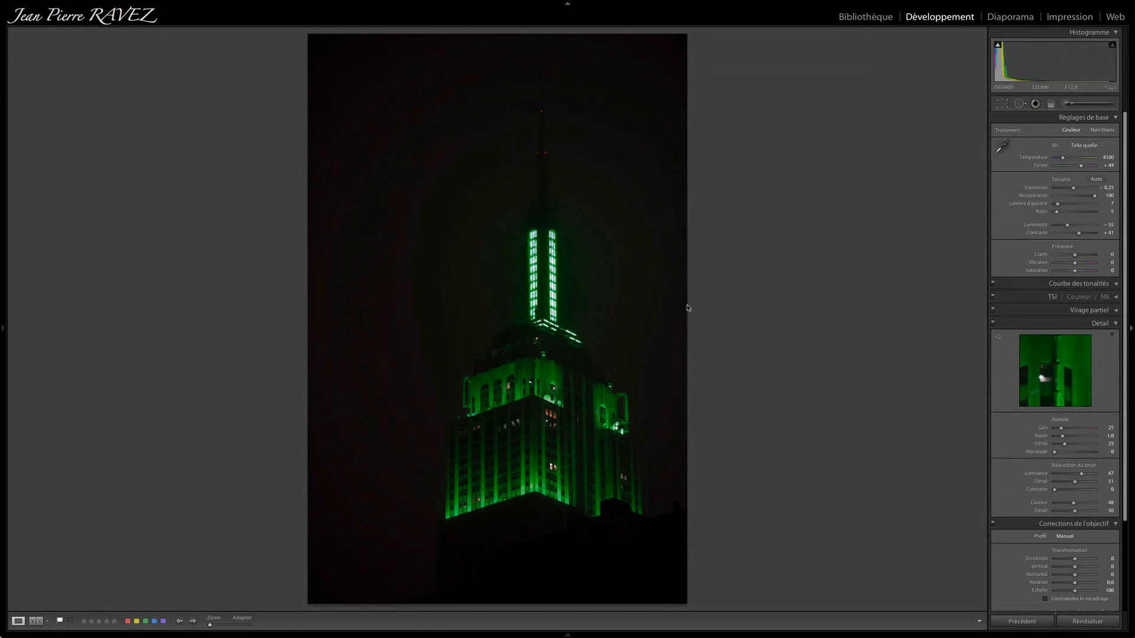
pyautogui.press('l')
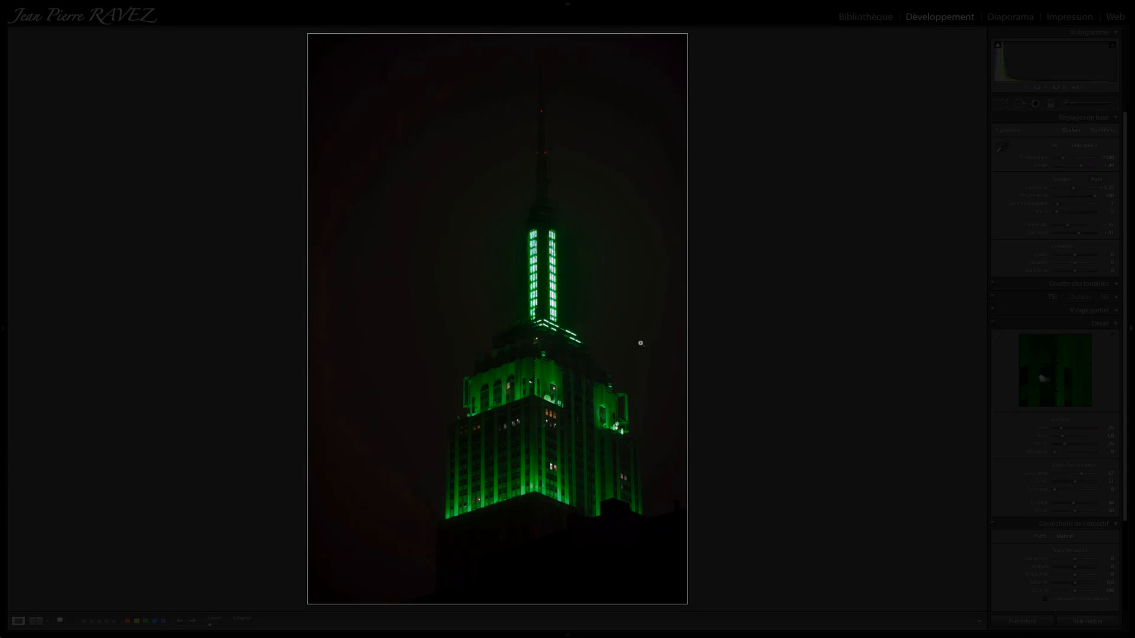
pyautogui.press('l')
pyautogui.press('l')
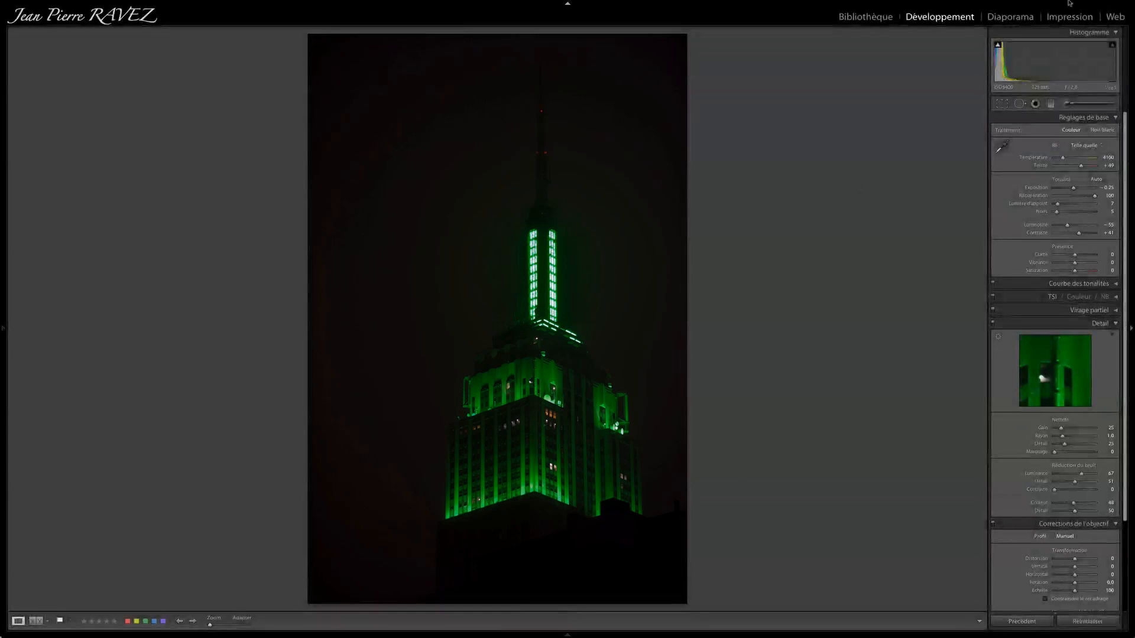
pyautogui.click(1067, 104)
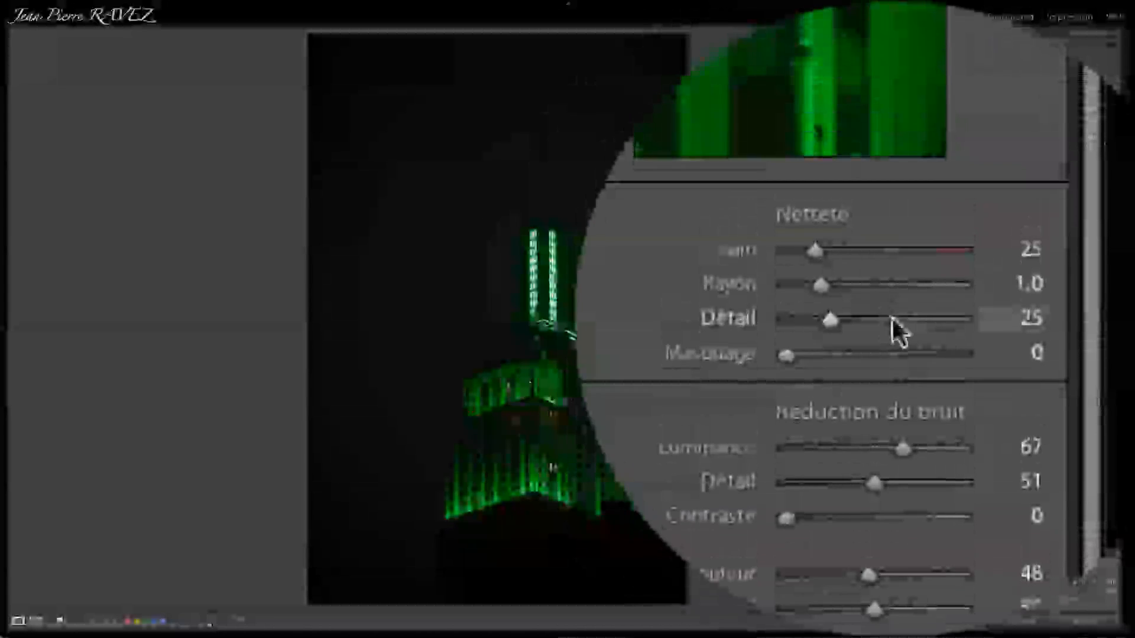
# Step: Set the sharpening amount to 59 and briefly preview the photo in black and white
pyautogui.moveTo(815, 315); pyautogui.dragTo(858, 319)
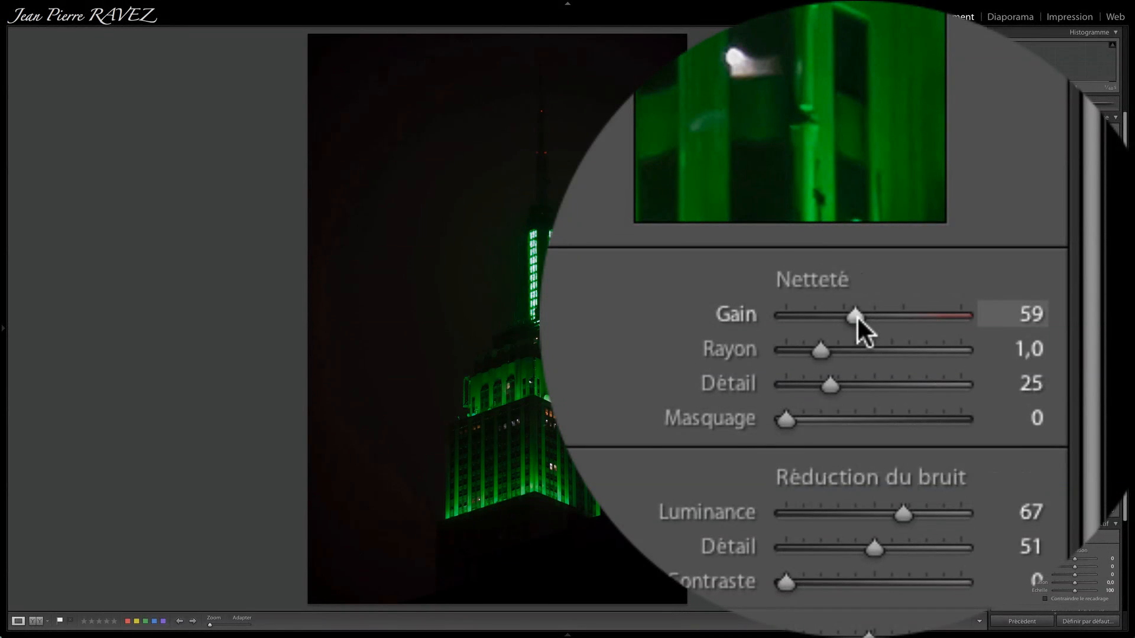
pyautogui.press('v')
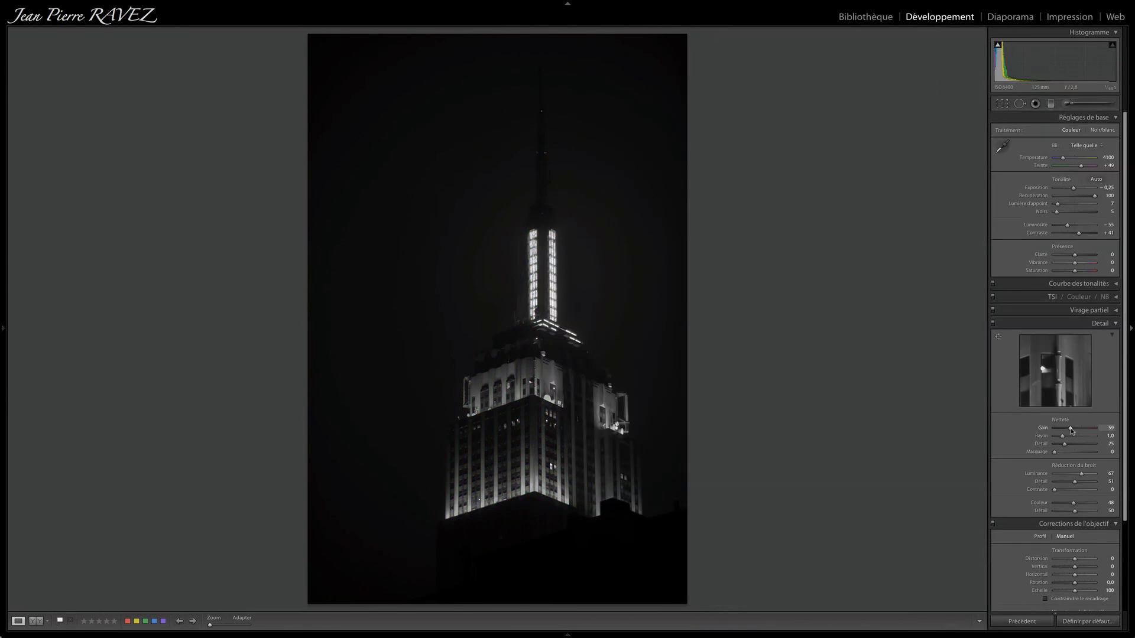
pyautogui.press('v')
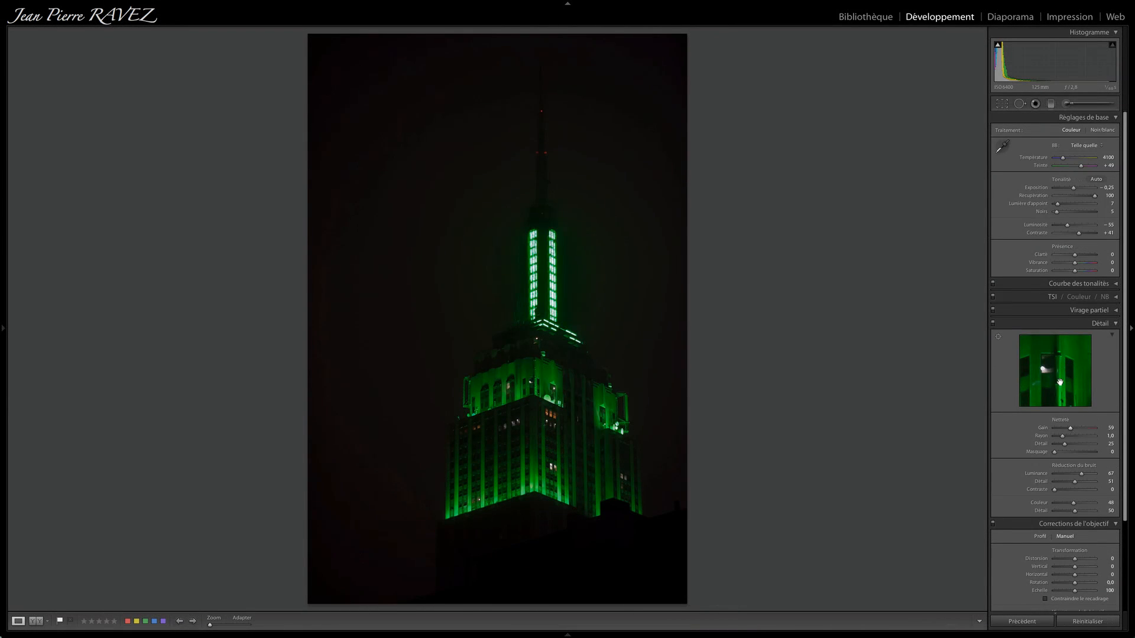
# Step: Compare the building's facade and spire before and after the edits side by side at 1:1, and return to the whole photo
pyautogui.click(525, 428)
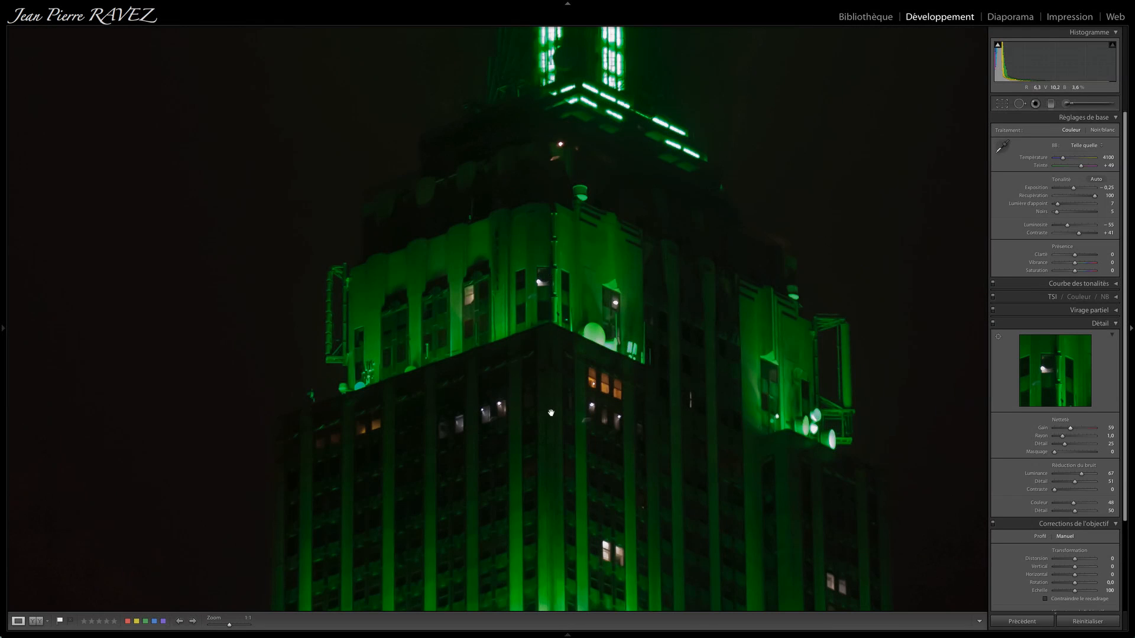
pyautogui.press('y')
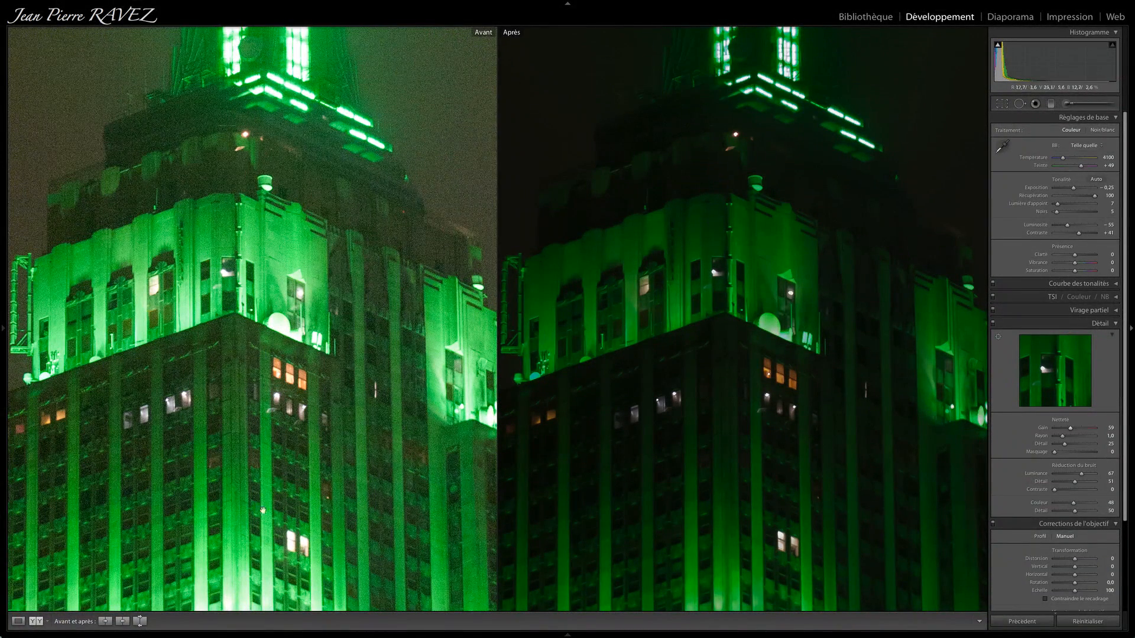
pyautogui.moveTo(253, 360); pyautogui.dragTo(262, 503)
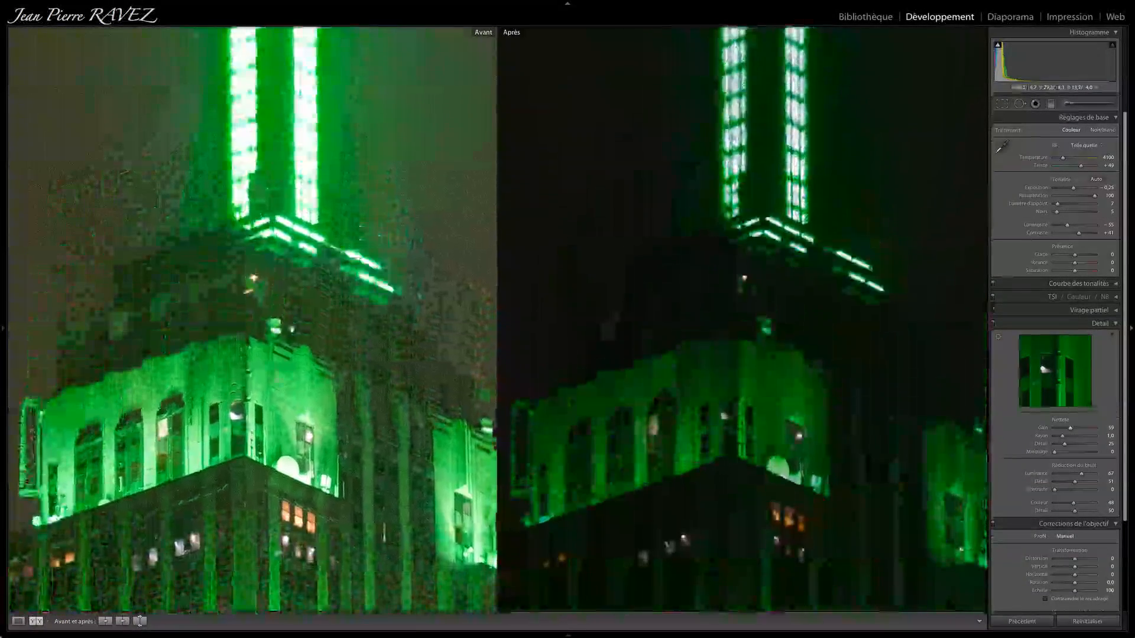
pyautogui.moveTo(324, 220)
pyautogui.mouseDown()
pyautogui.moveTo(344, 378)
pyautogui.moveTo(322, 221)
pyautogui.mouseUp()
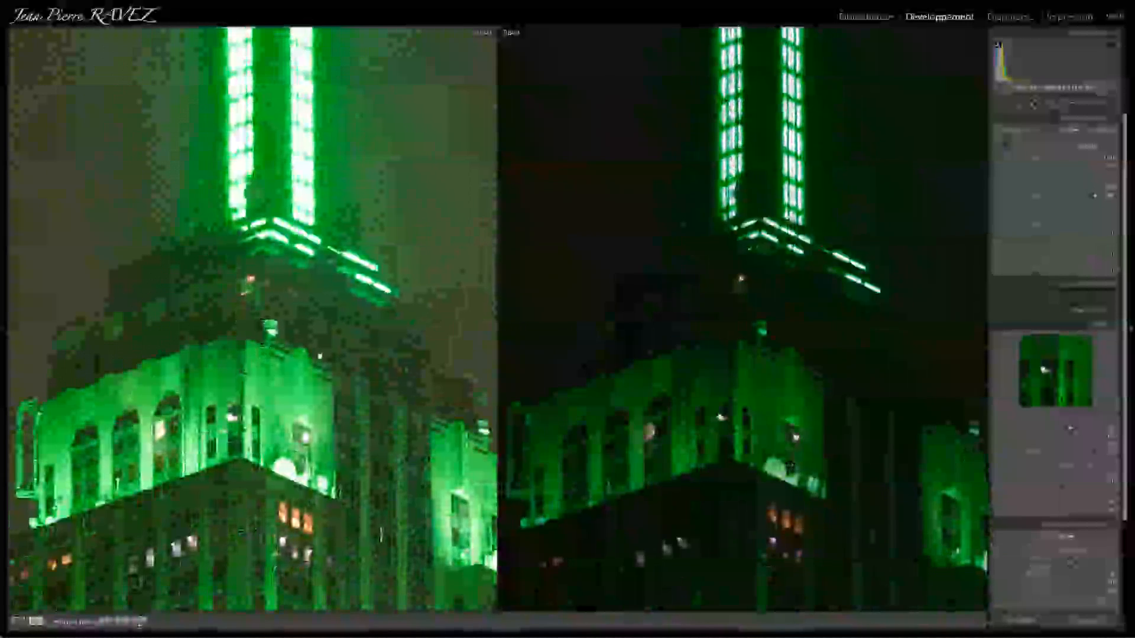
pyautogui.press('y')
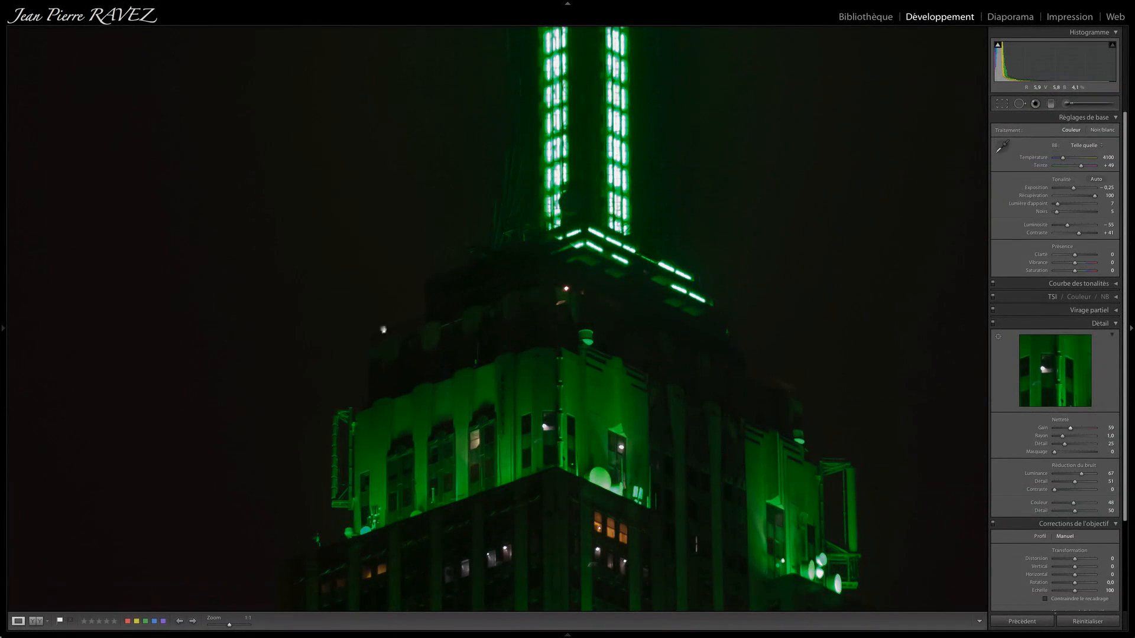
pyautogui.click(393, 334)
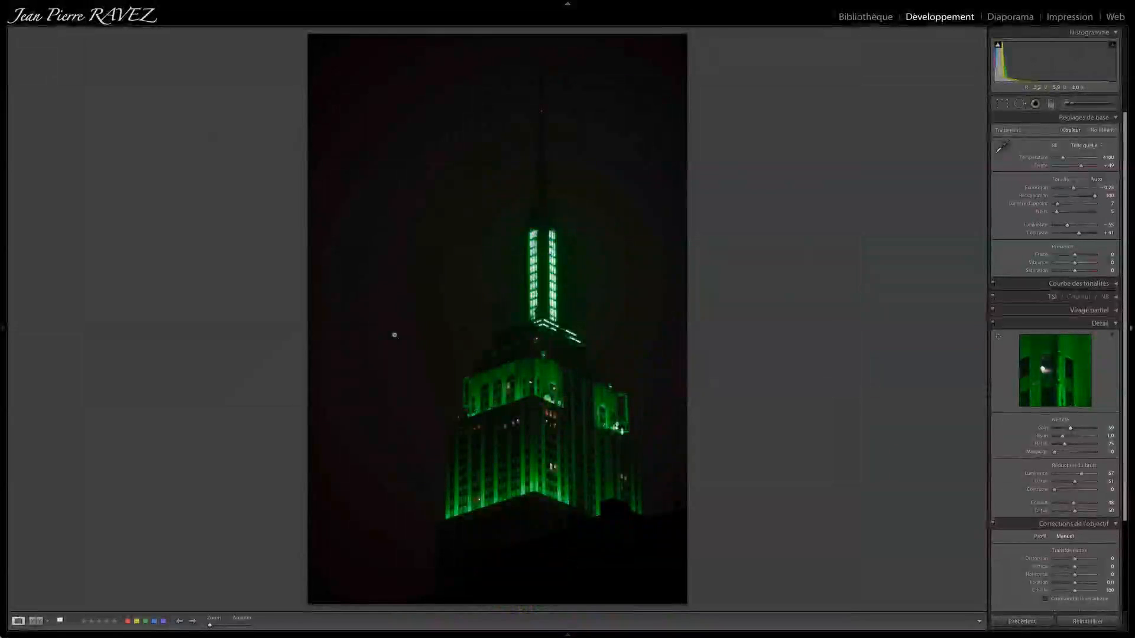